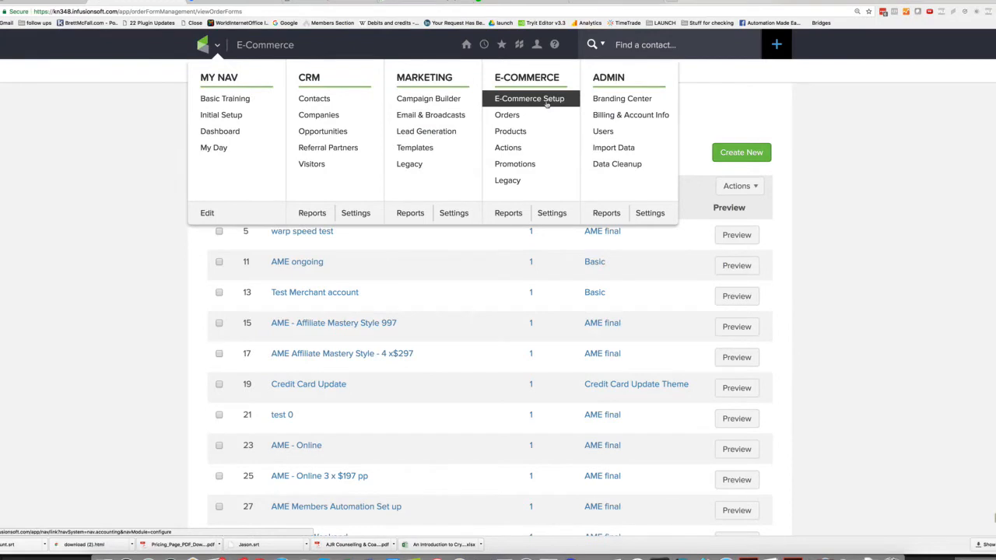
Create a new product named "Automation Made EAsy" in the e-commerce product list, with the type Product.
left_click(547, 103)
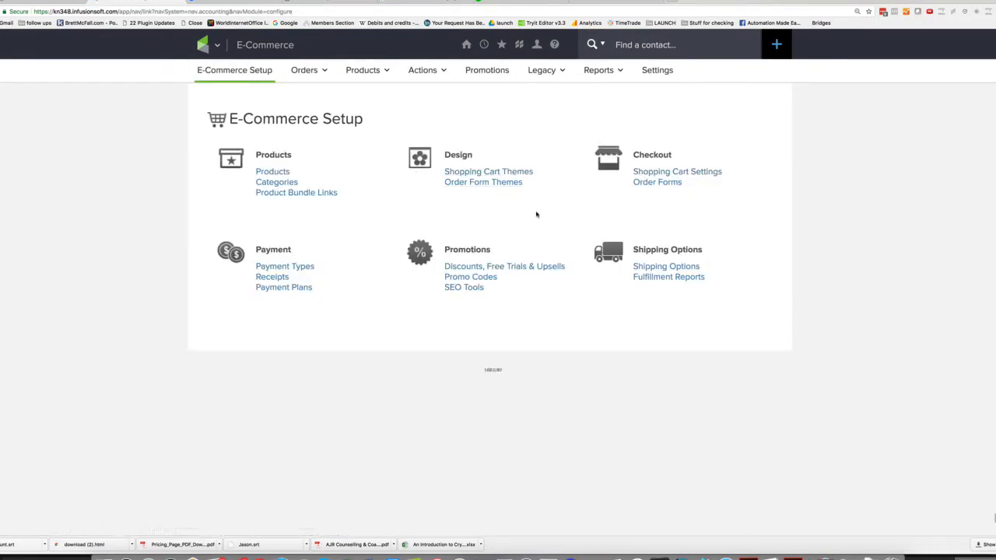
left_click(274, 173)
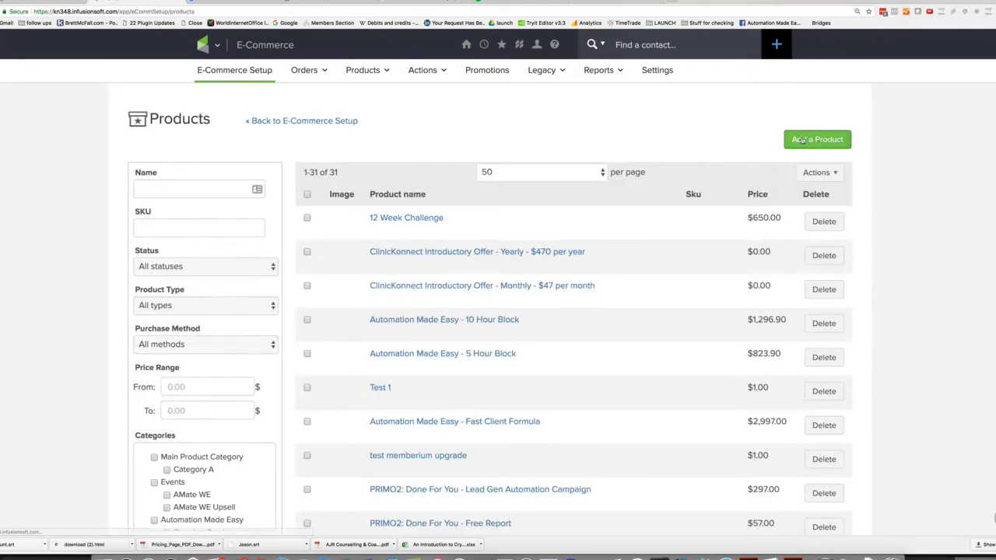
left_click(803, 139)
left_click(451, 266)
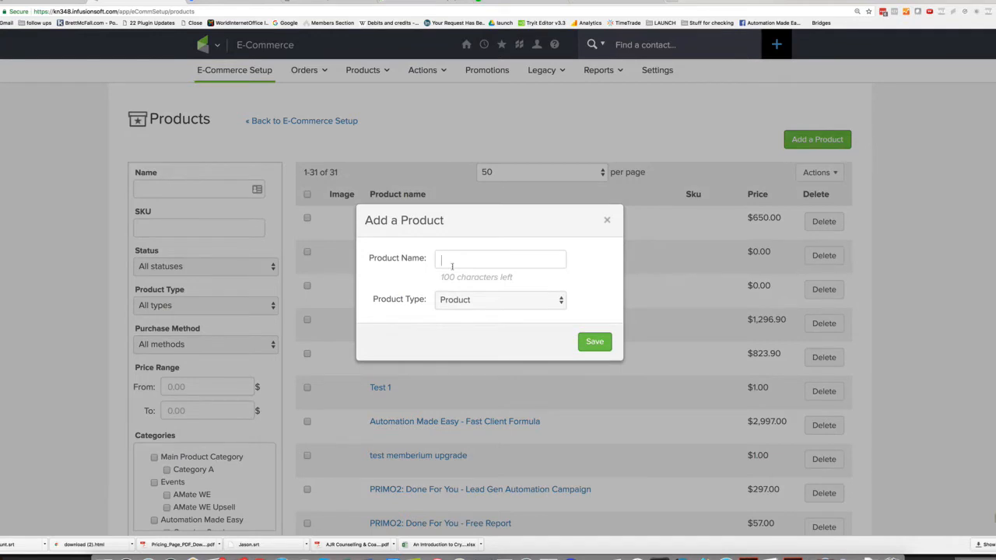
type("Automation")
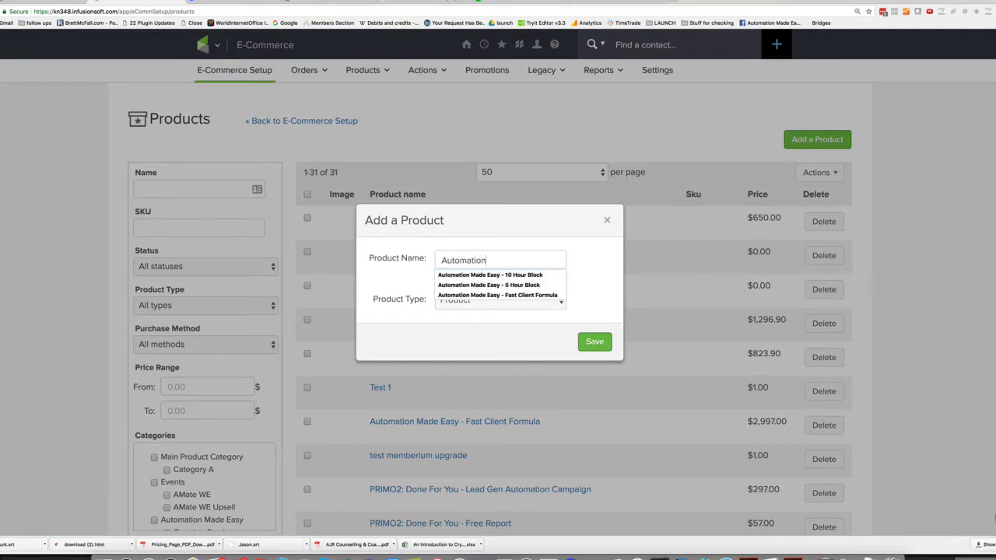
type(" Made EAsy")
left_click(594, 263)
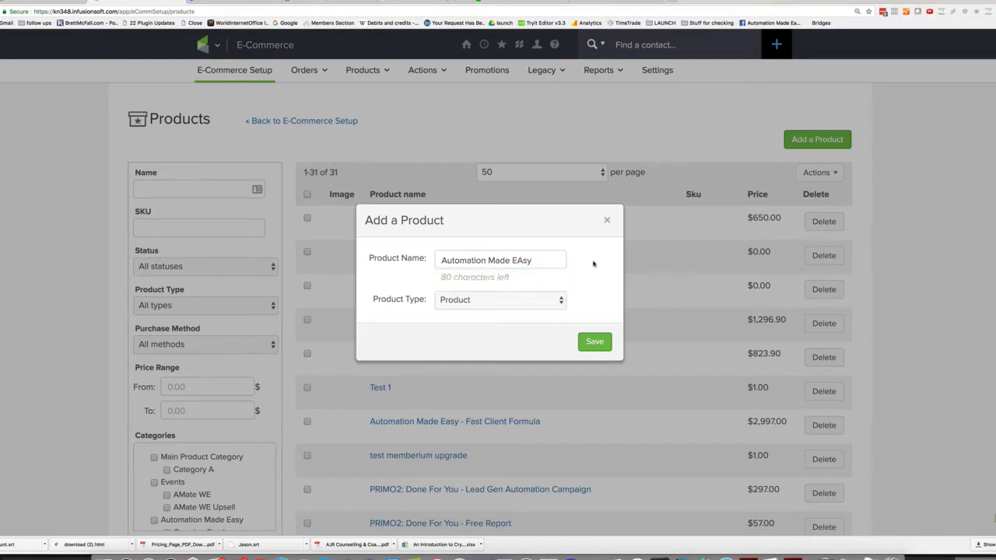
left_click(595, 334)
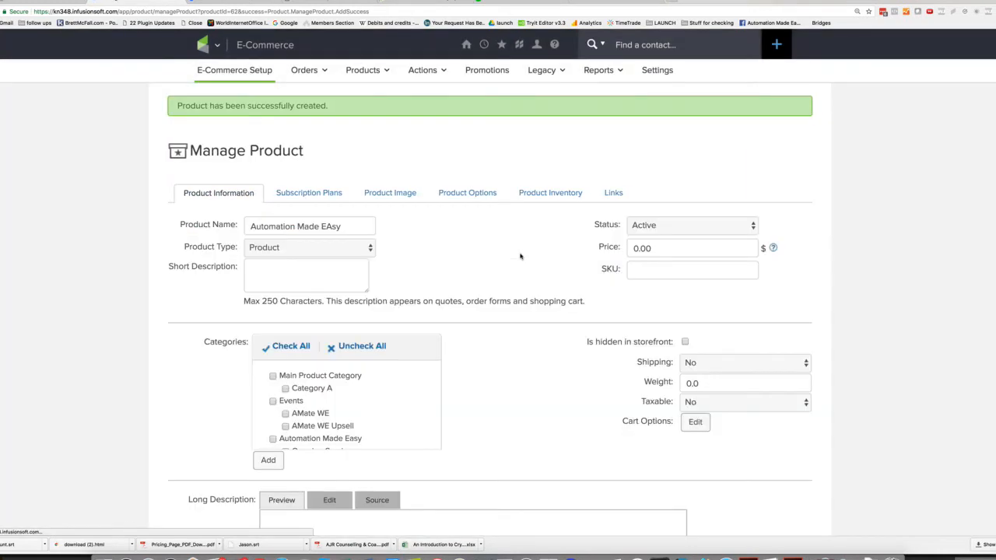
Rename the new product "Automation Made Easy Subs test".
left_click(346, 227)
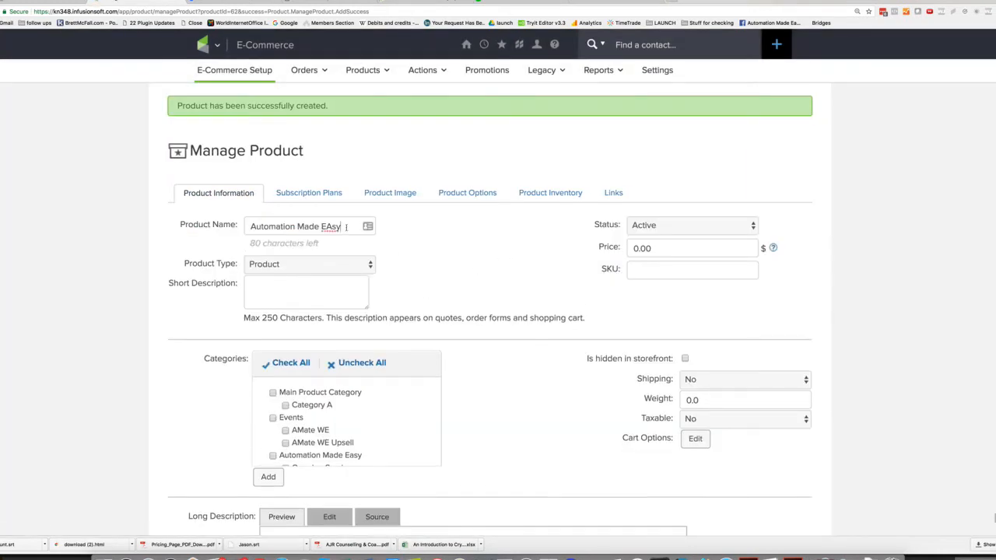
left_click_drag(345, 226, 326, 227)
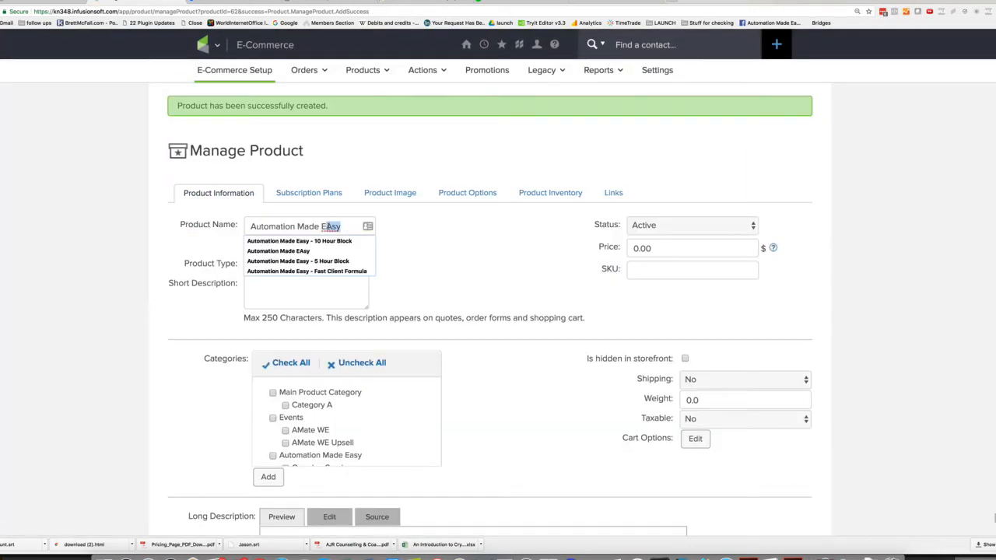
type("asy S")
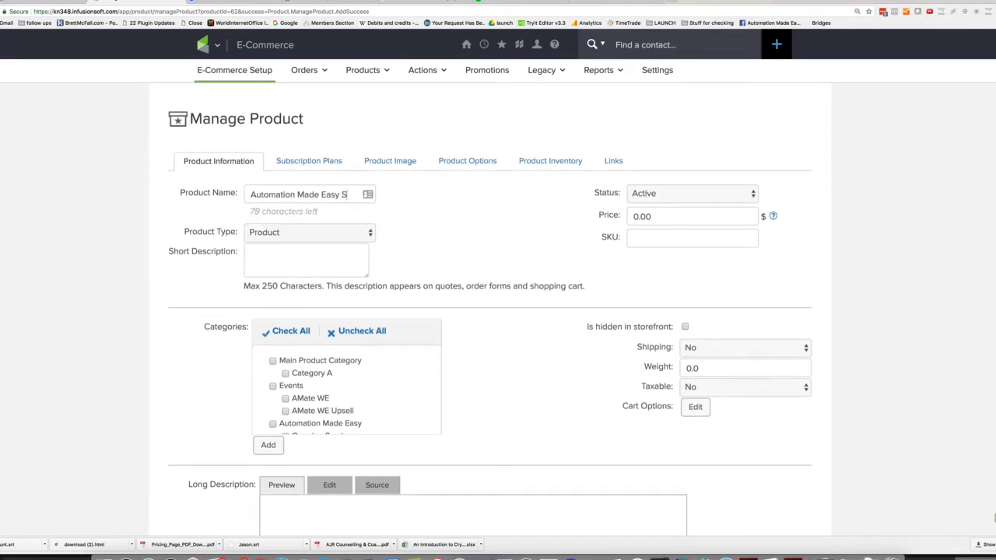
type("ubs test")
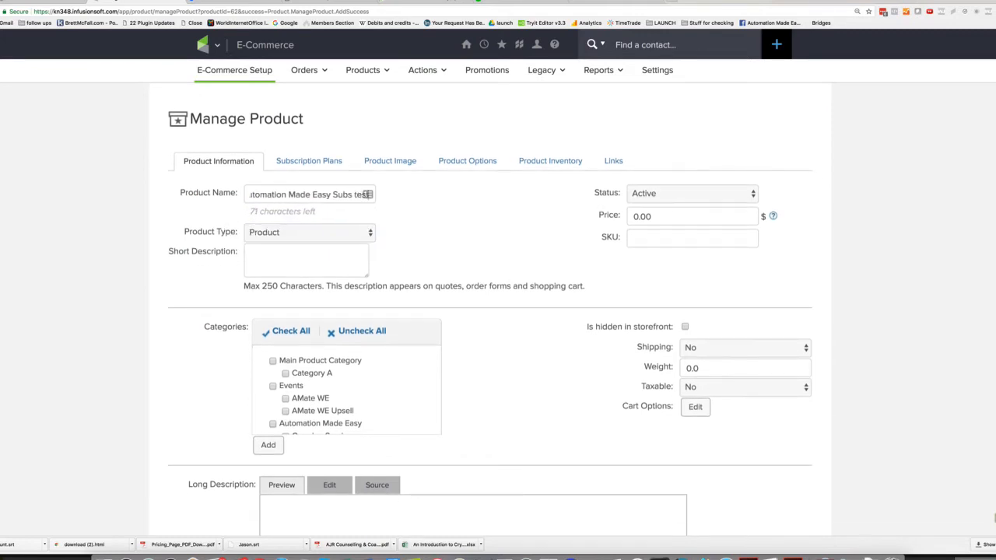
key("BackSpace")
key("BackSpace")
key("BackSpace")
key("BackSpace")
key("BackSpace")
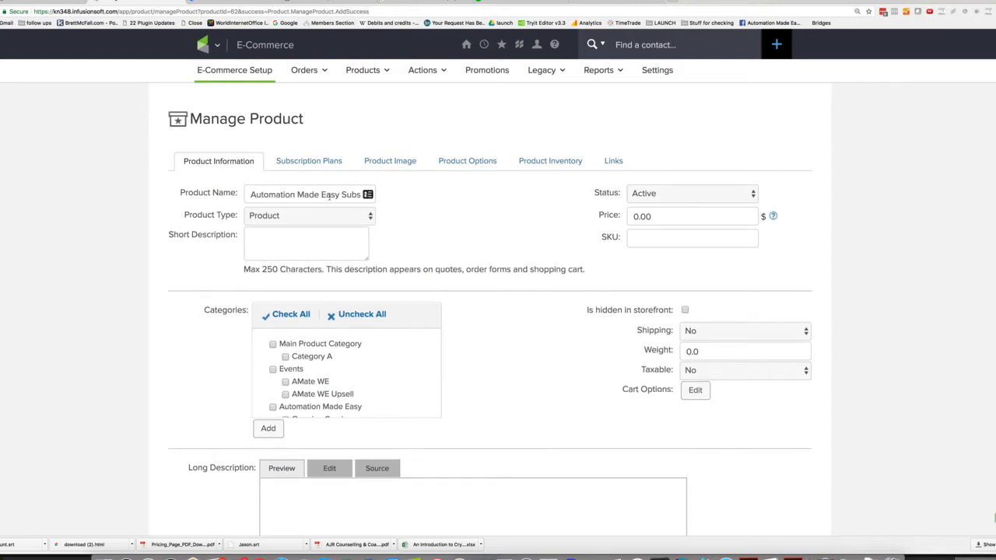
left_click(409, 208)
Set the product's price to $2997 and save the product.
double_click(632, 217)
type("2997")
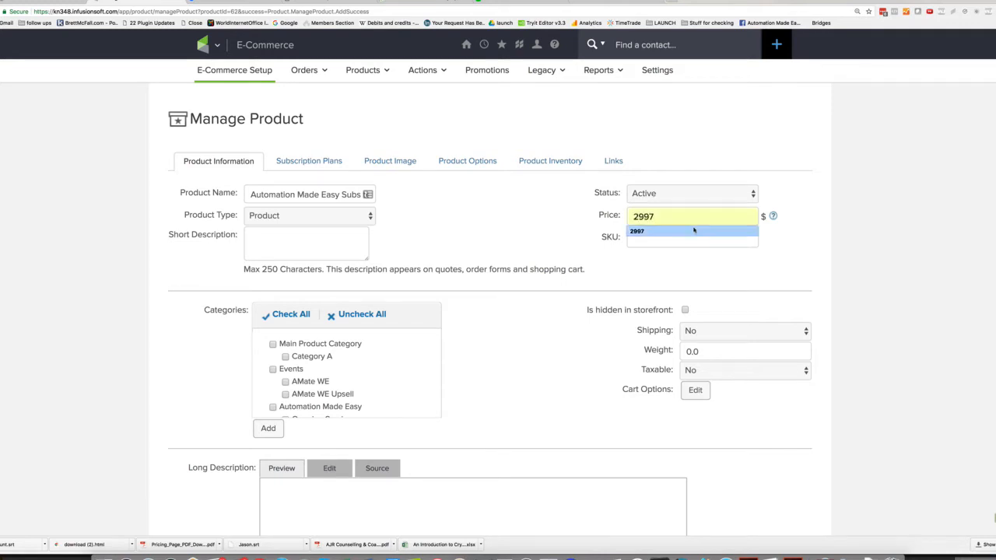
left_click(691, 231)
scroll(582, 256, "down", 1)
scroll(582, 256, "down", 4)
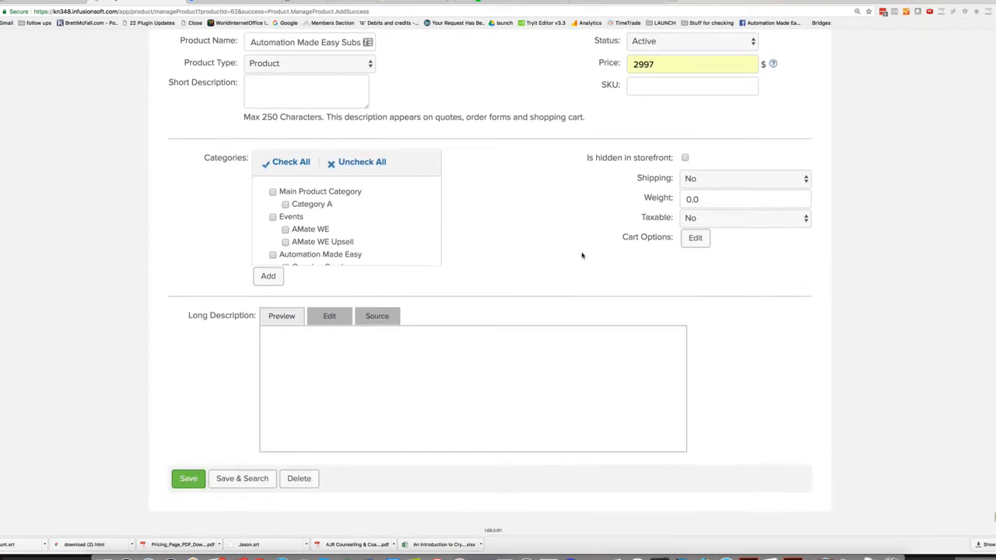
left_click(187, 482)
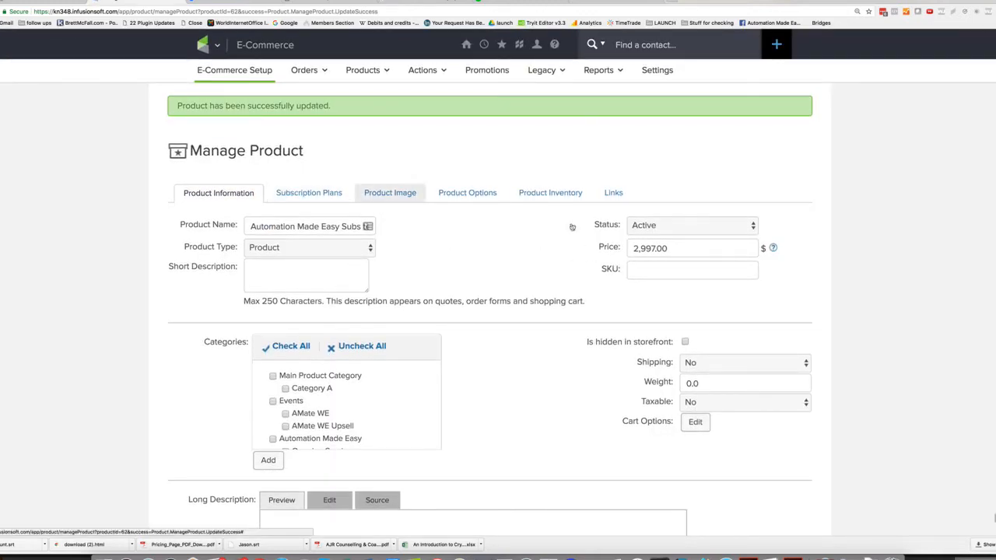
double_click(631, 249)
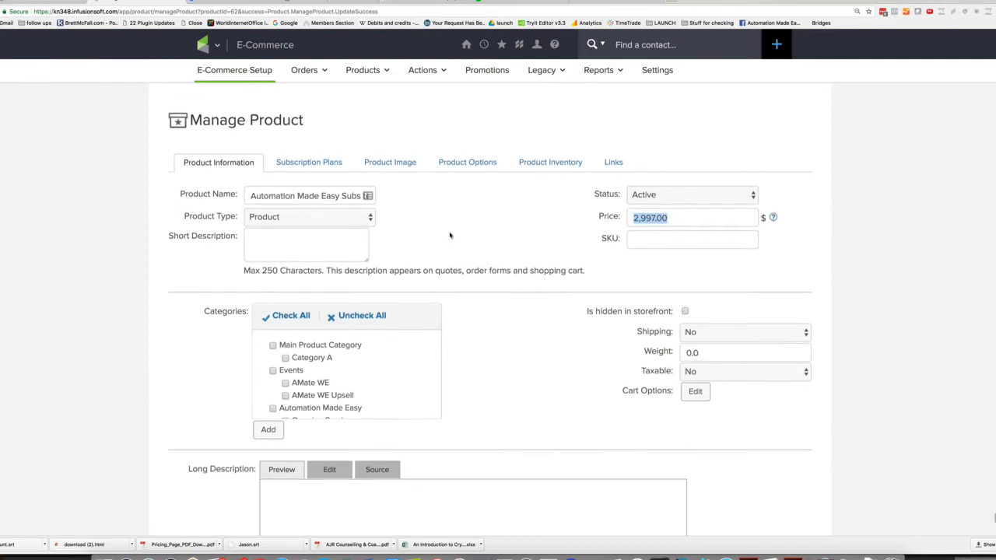
Add a subscription plan to the product that bills every 30 days for 12 cycles at a plan price of $497.
left_click(308, 160)
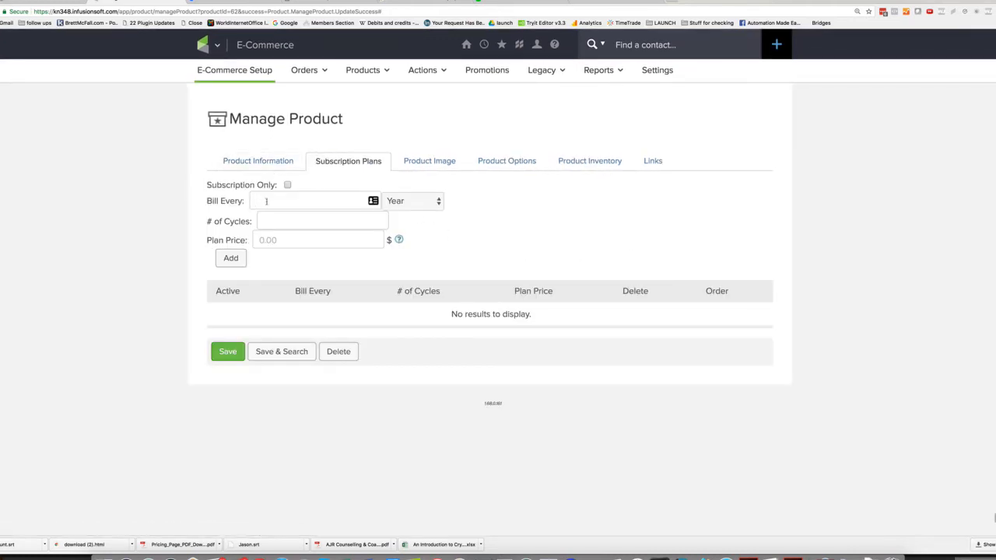
type("30")
left_click(436, 201)
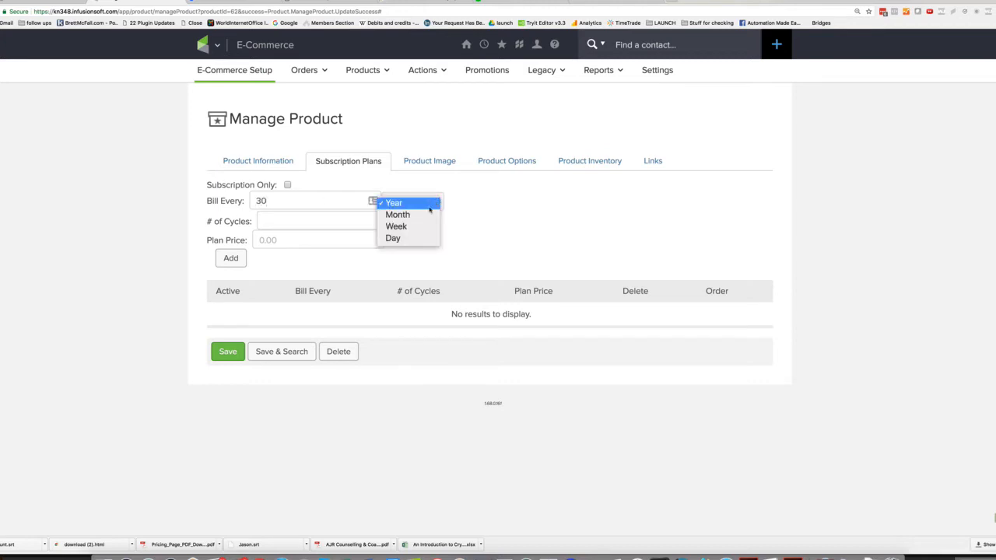
left_click(414, 237)
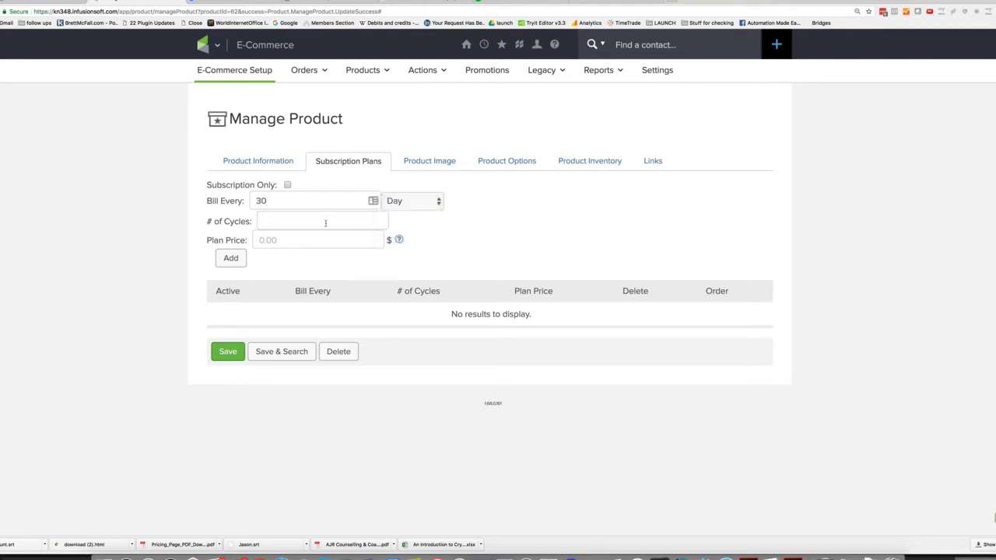
type("12")
type("40")
type("7")
left_click(232, 257)
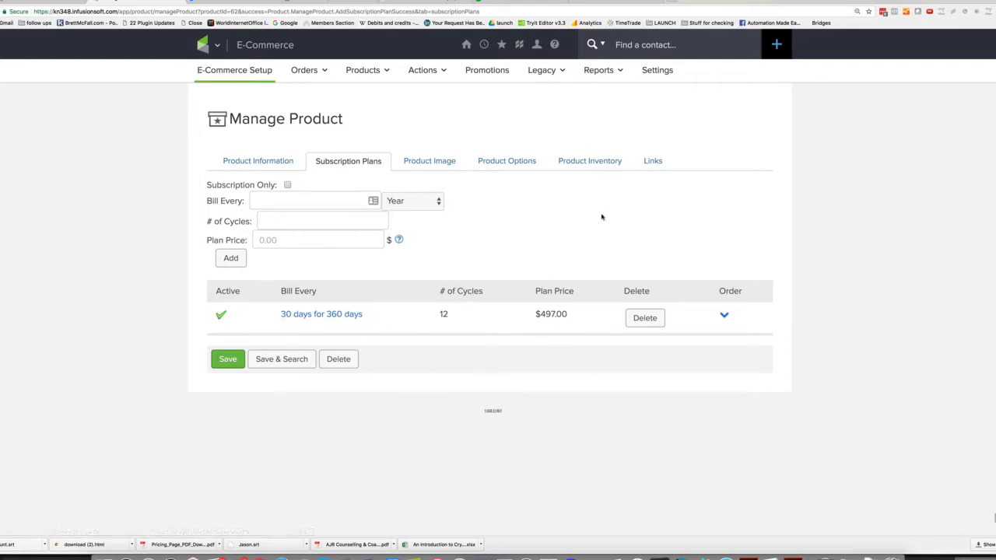
Create a new order form named "Subscription" in the e-commerce setup.
mouse_move(208, 42)
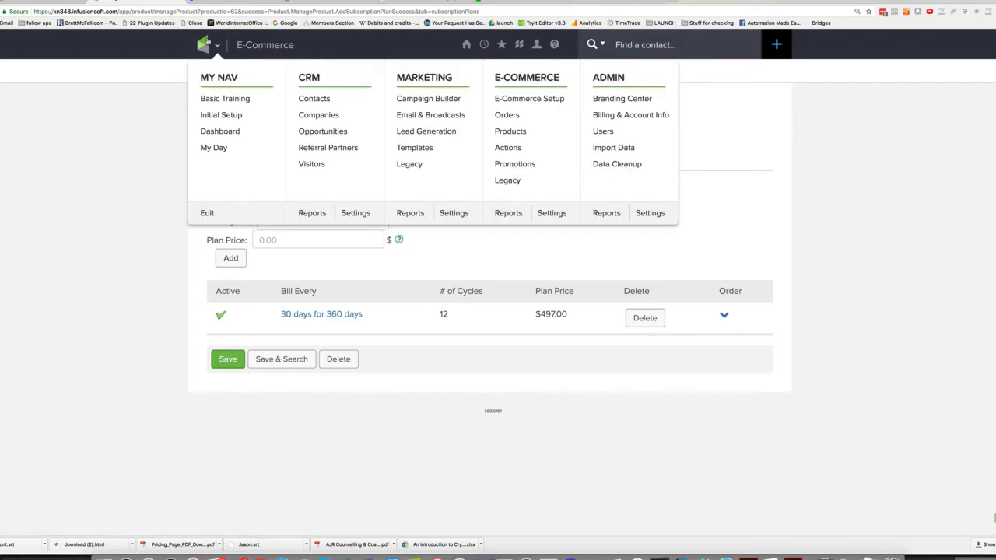
left_click(537, 104)
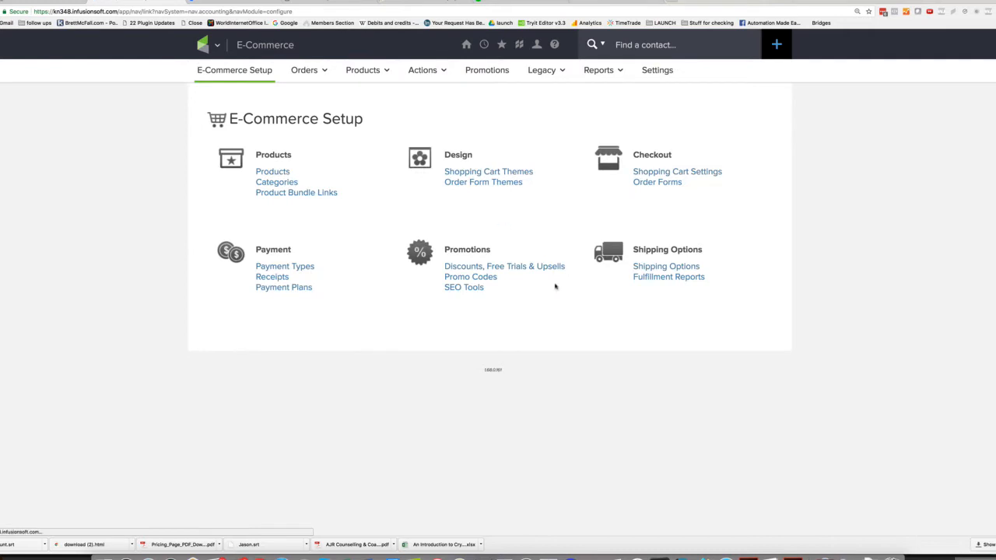
left_click(667, 184)
left_click(741, 153)
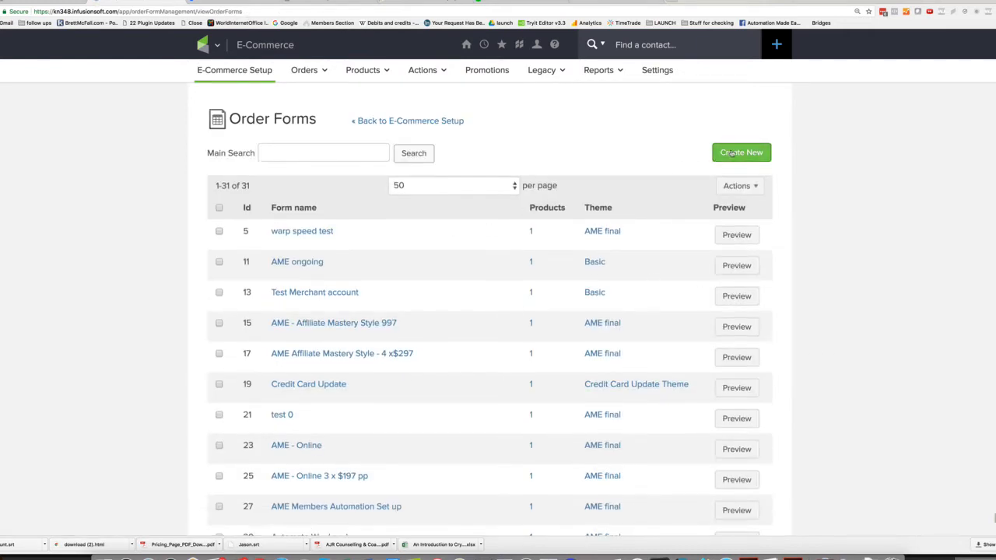
type("s")
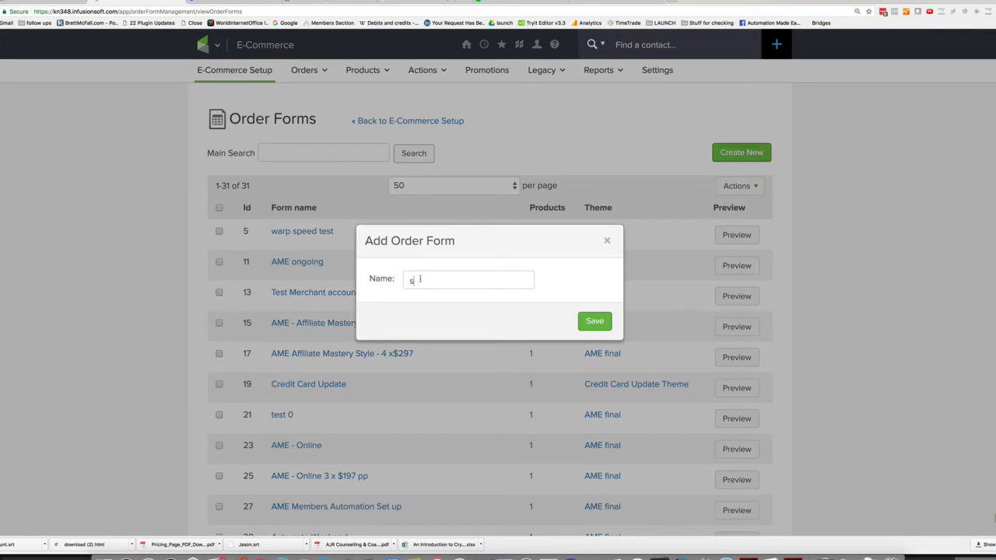
type("ubscription")
left_click(590, 321)
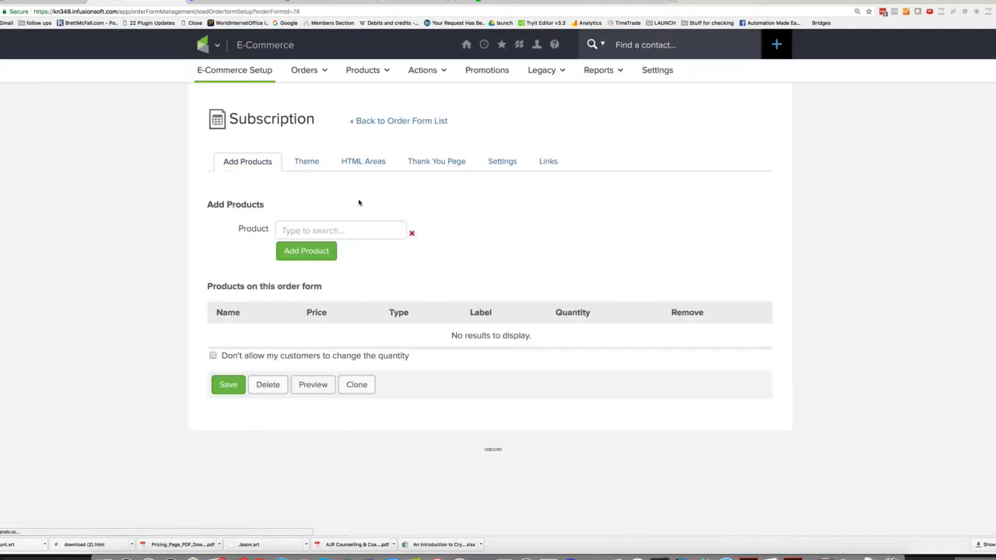
Add "Automation Made Easy Subs test" to the order form with the "30 days for 360 days" subscription plan and save the form.
left_click(329, 232)
type("autom")
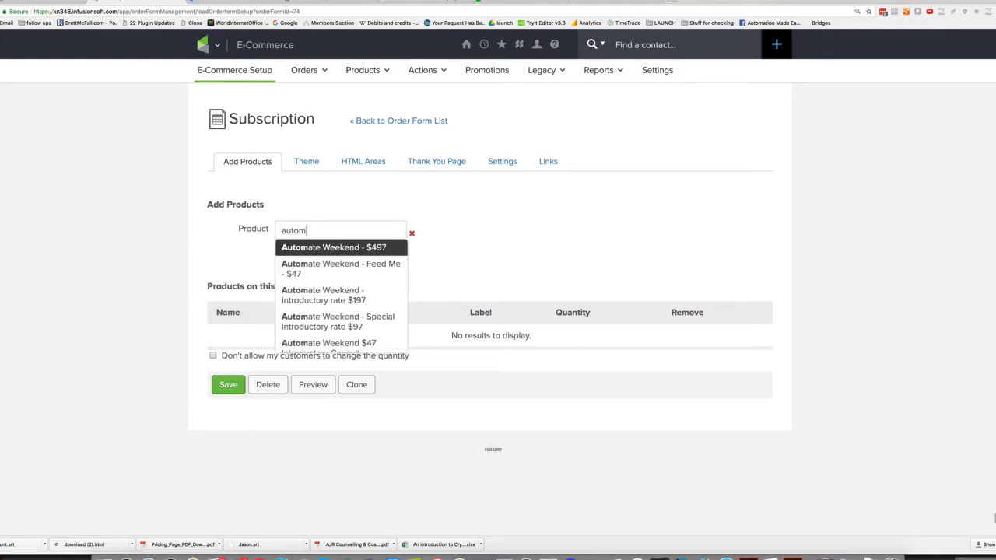
type("ation made  easy su")
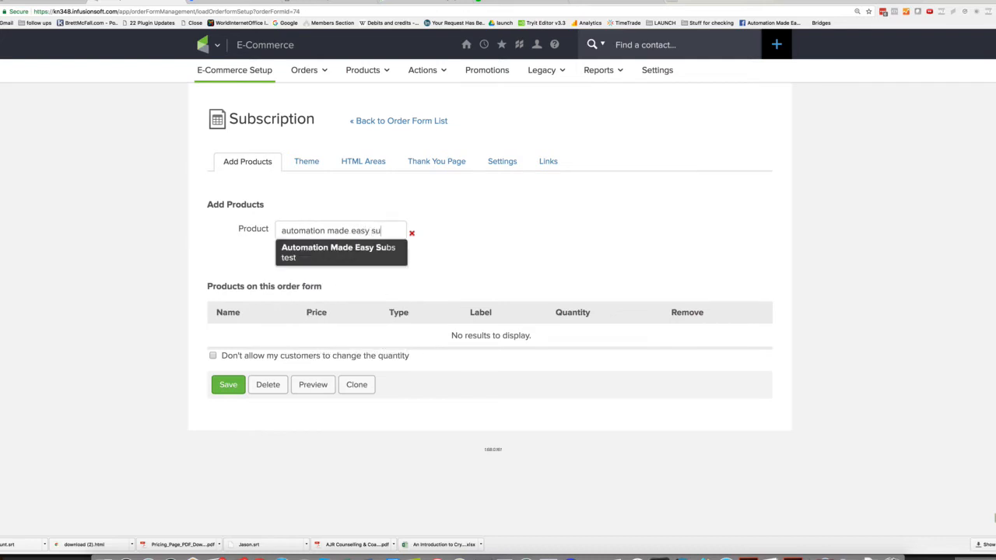
left_click(342, 249)
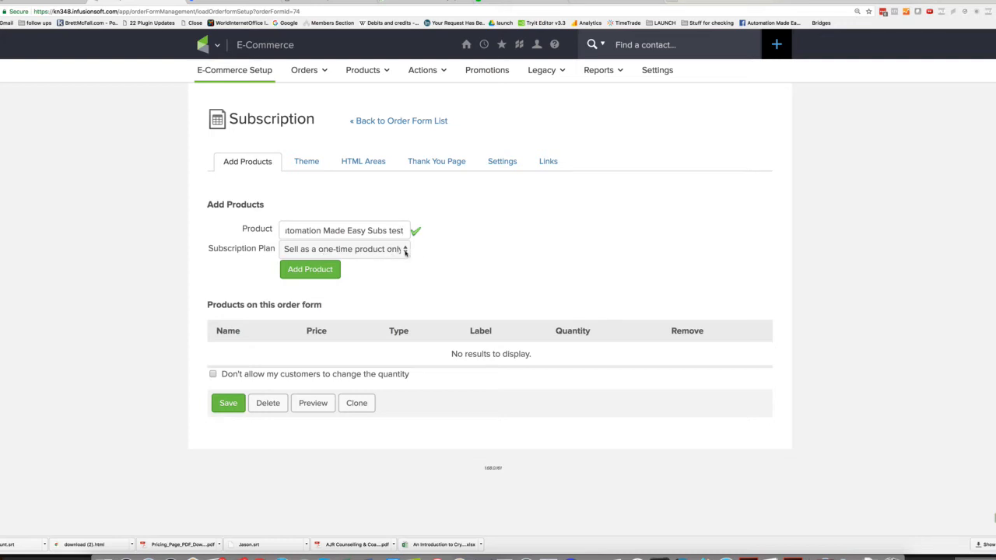
left_click(406, 250)
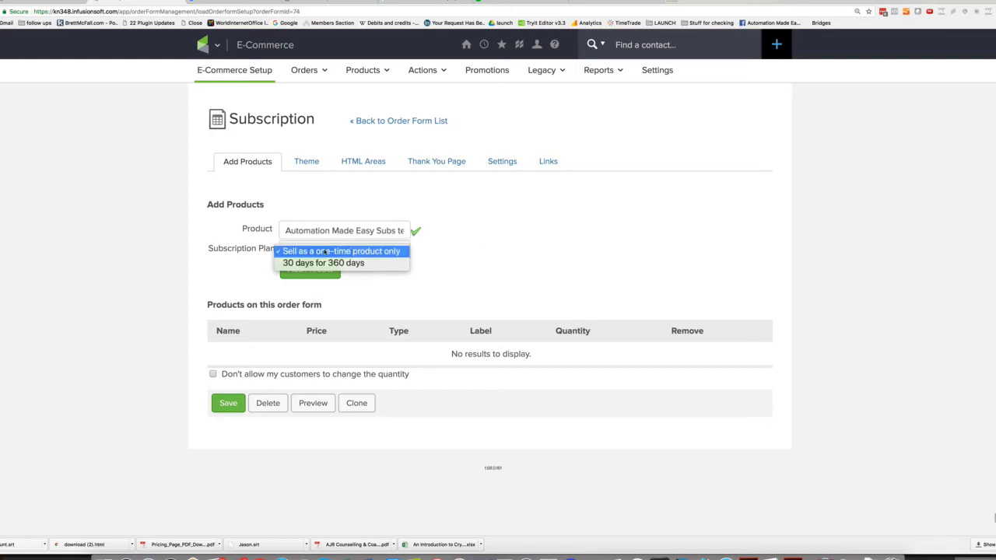
left_click(356, 263)
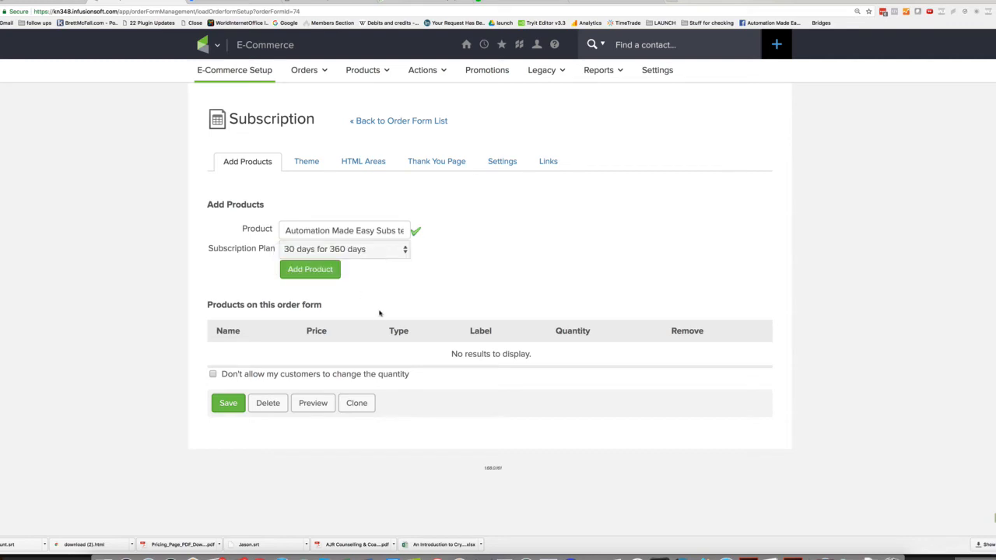
left_click(311, 271)
left_click(229, 428)
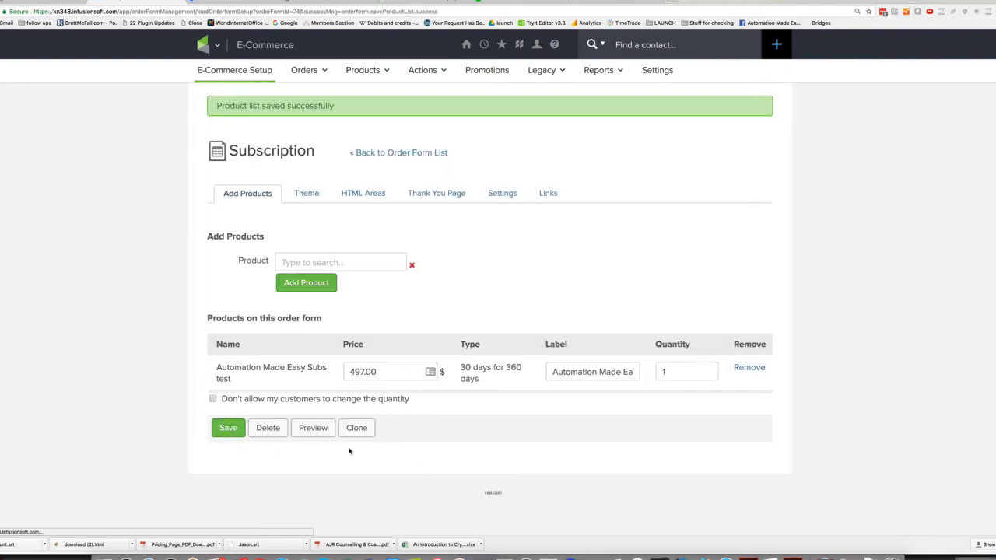
Preview the order form, check the product's billing terms, and return to the form's setup.
left_click(312, 429)
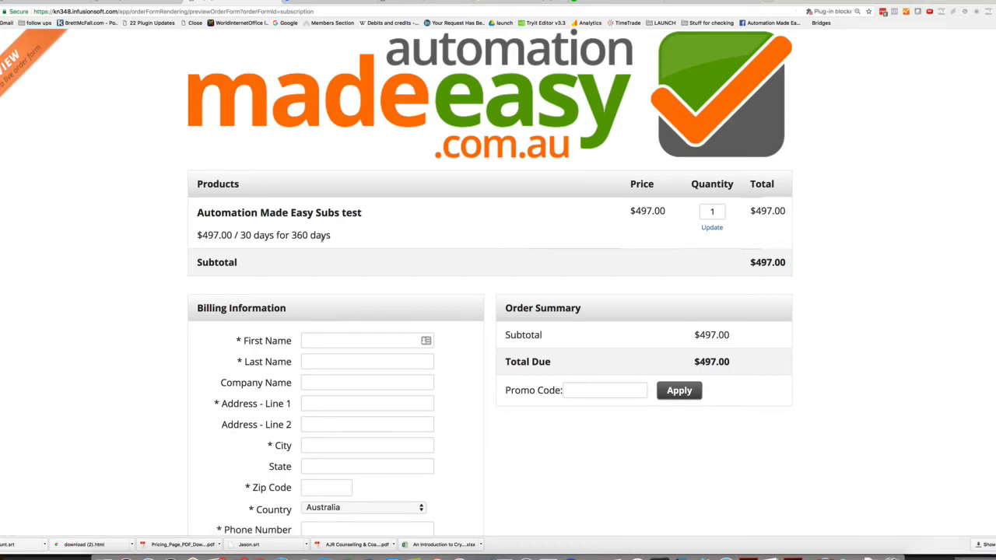
left_click_drag(240, 235, 334, 236)
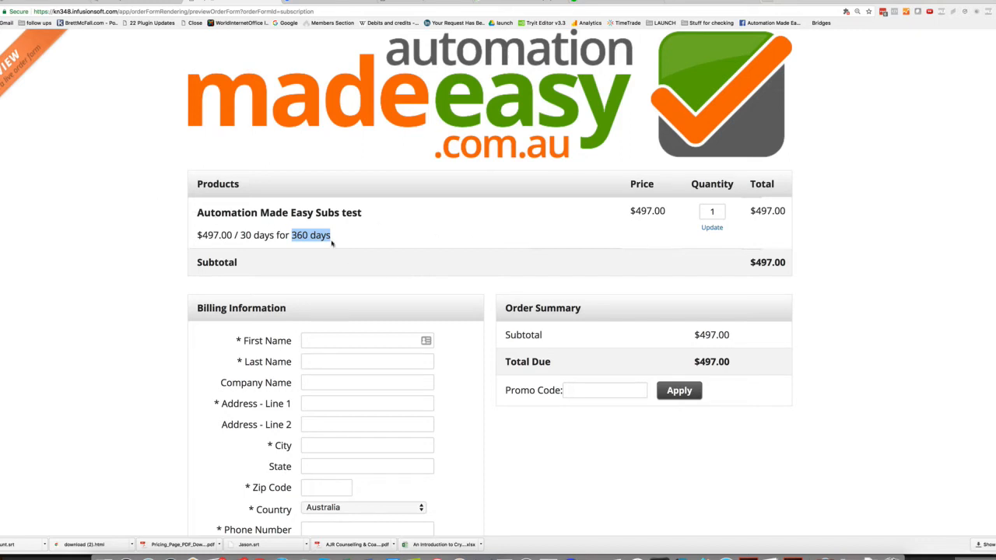
left_click(144, 2)
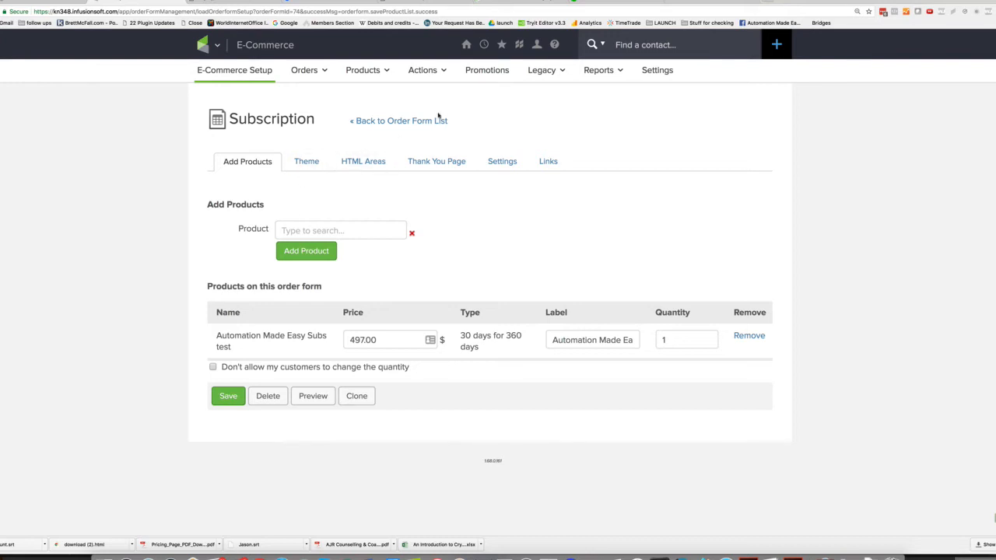
Open the product list and look through the existing products.
left_click(367, 91)
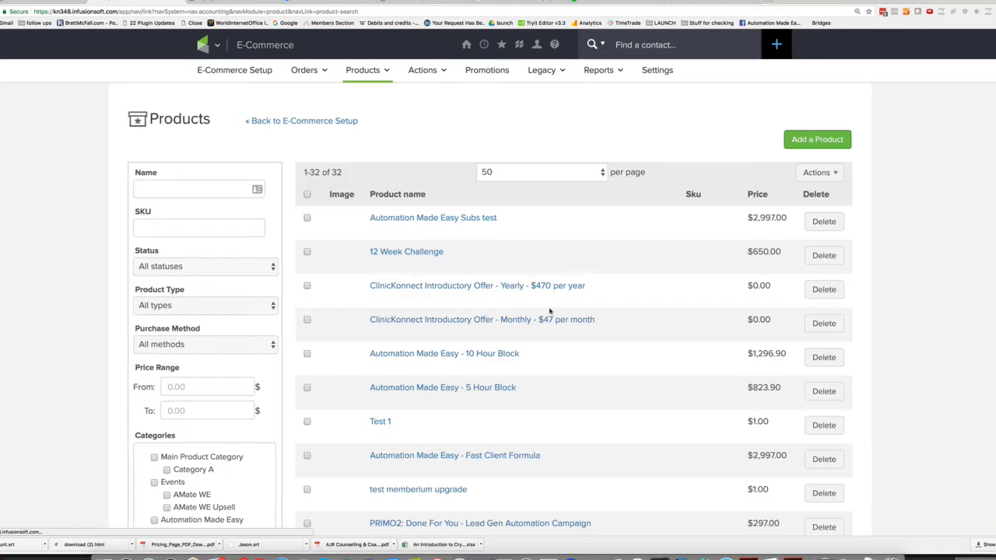
scroll(550, 312, "down", 10)
scroll(514, 351, "up", 10)
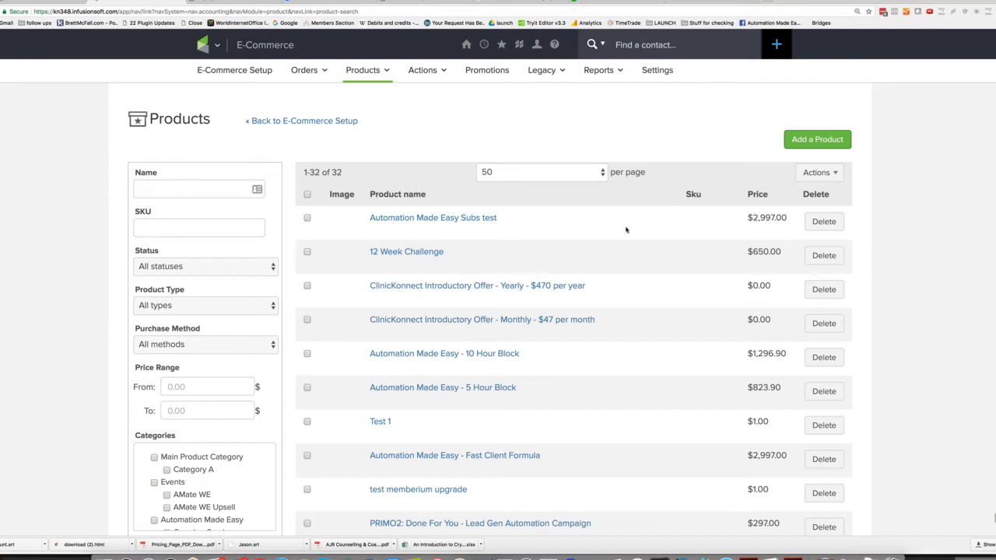
Open the payment plans in the e-commerce setup and start a new plan named "AME pay plan test".
left_click(207, 42)
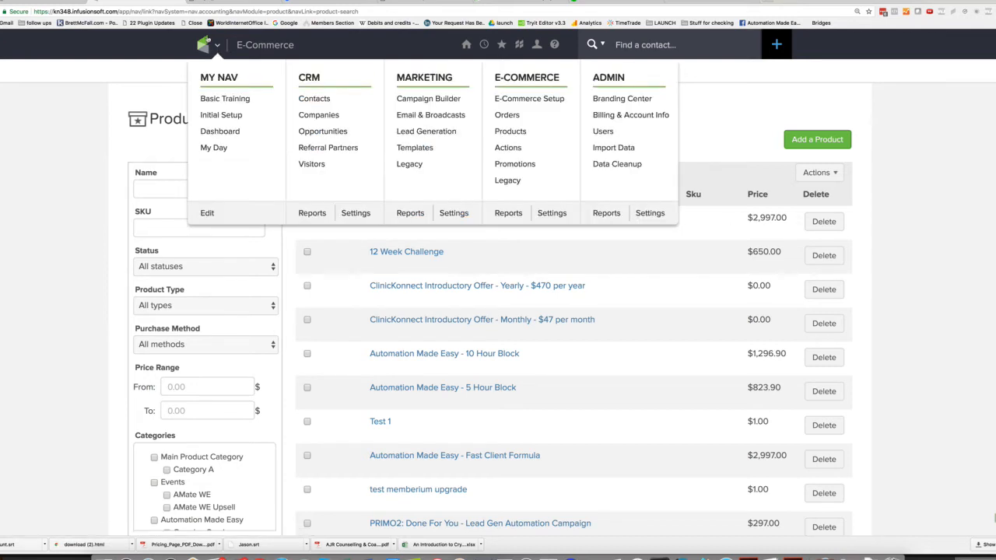
left_click(542, 104)
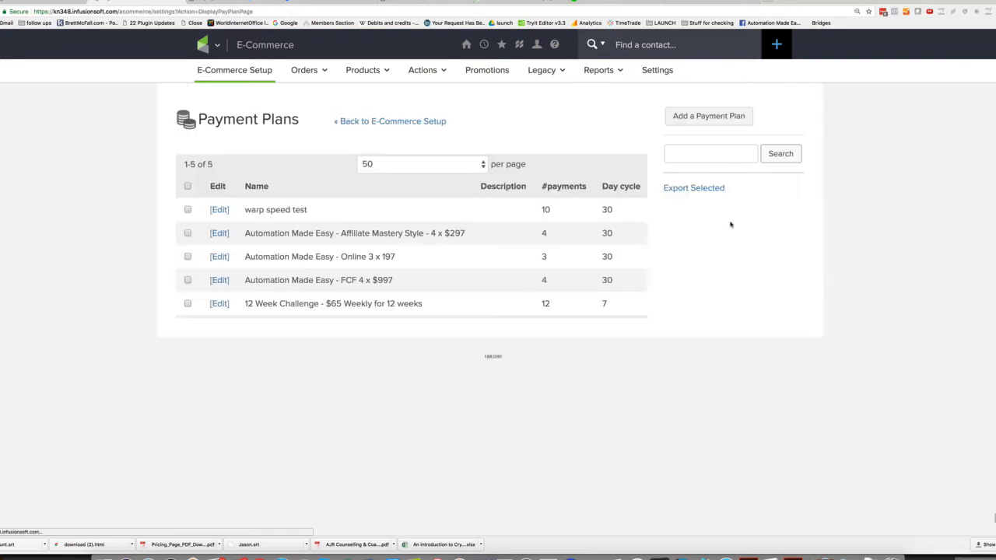
left_click(714, 119)
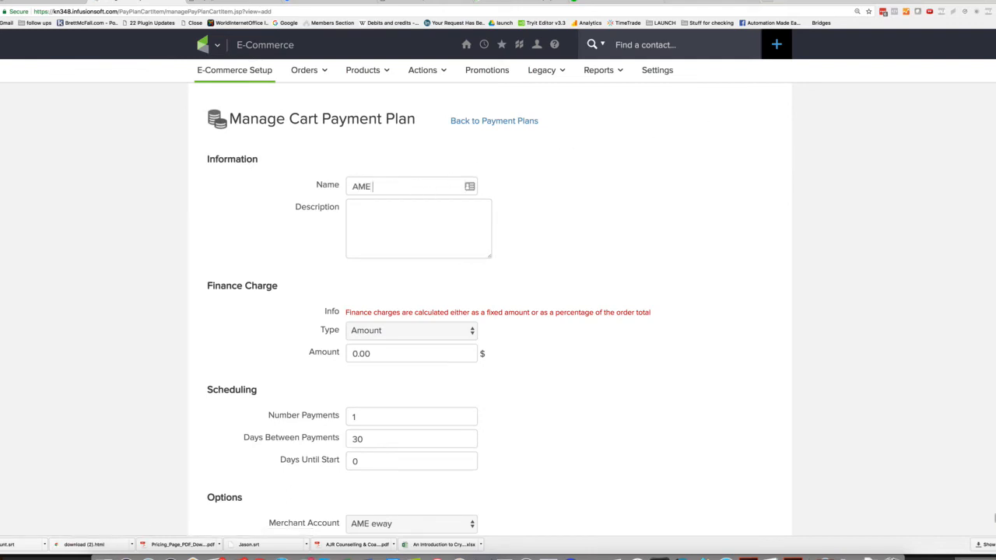
type("pay pa")
type("an test")
Set the payment plan's finance charge amount to $300 and its number of payments to 3, and save the plan.
scroll(436, 241, "down", 2)
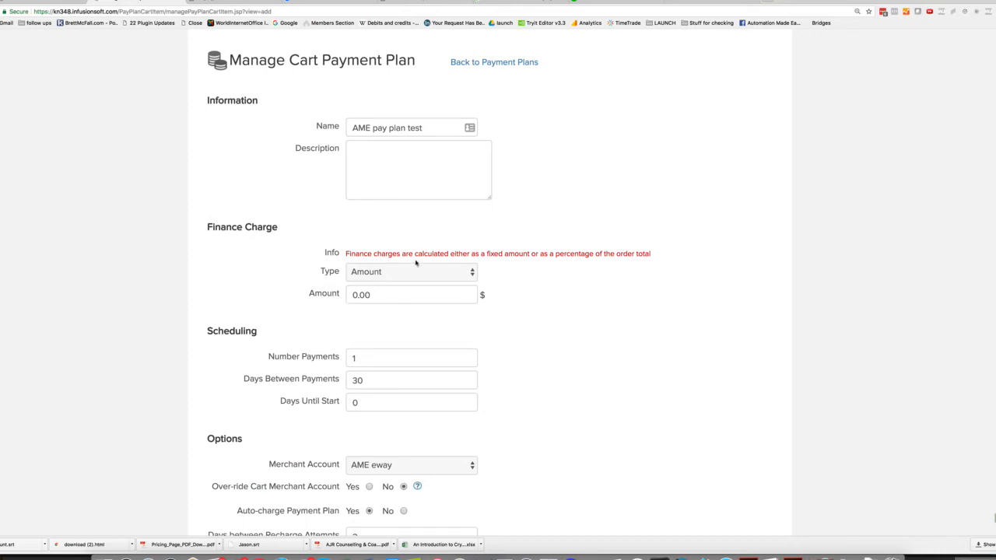
left_click(385, 295)
double_click(362, 295)
type("300")
left_click_drag(371, 358, 348, 358)
type("3")
scroll(413, 376, "down", 2)
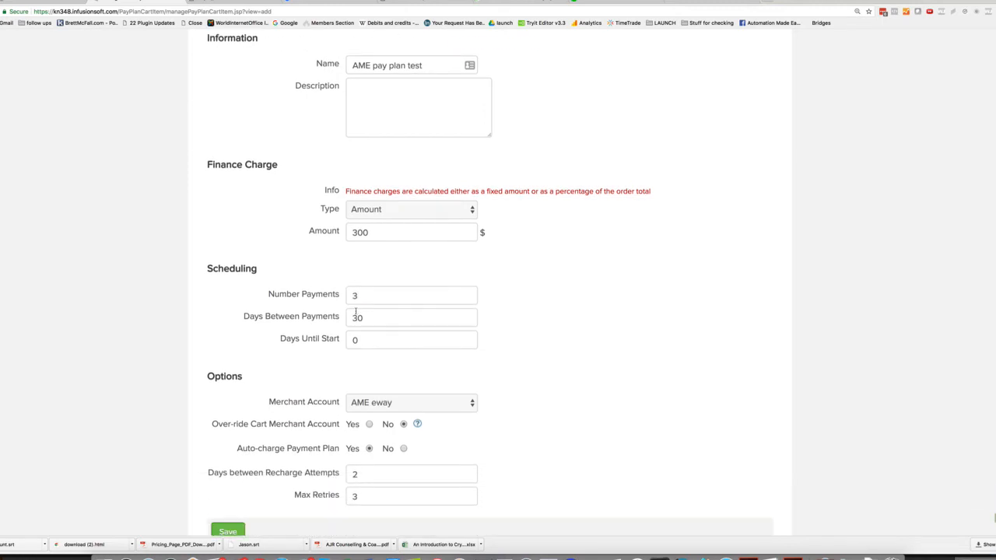
scroll(423, 336, "down", 2)
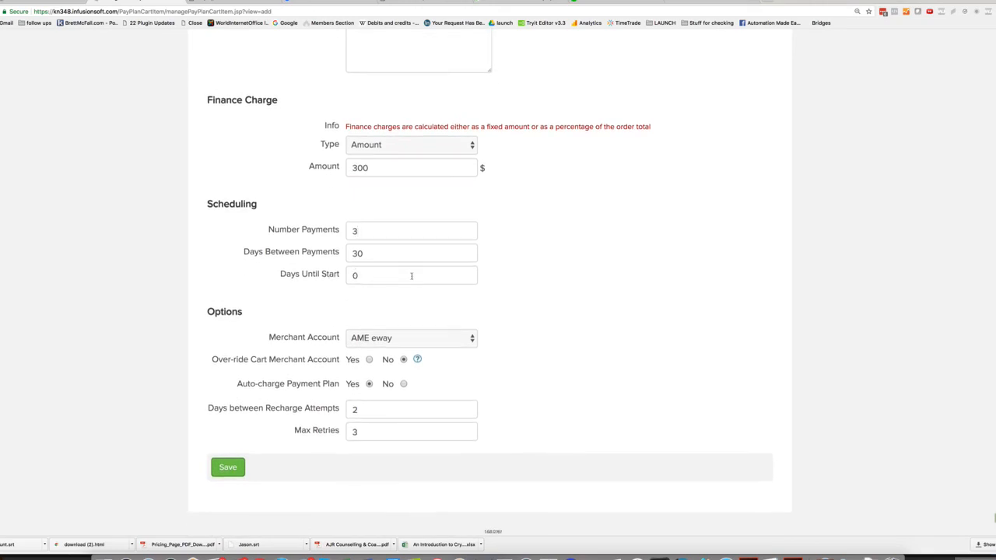
left_click(232, 467)
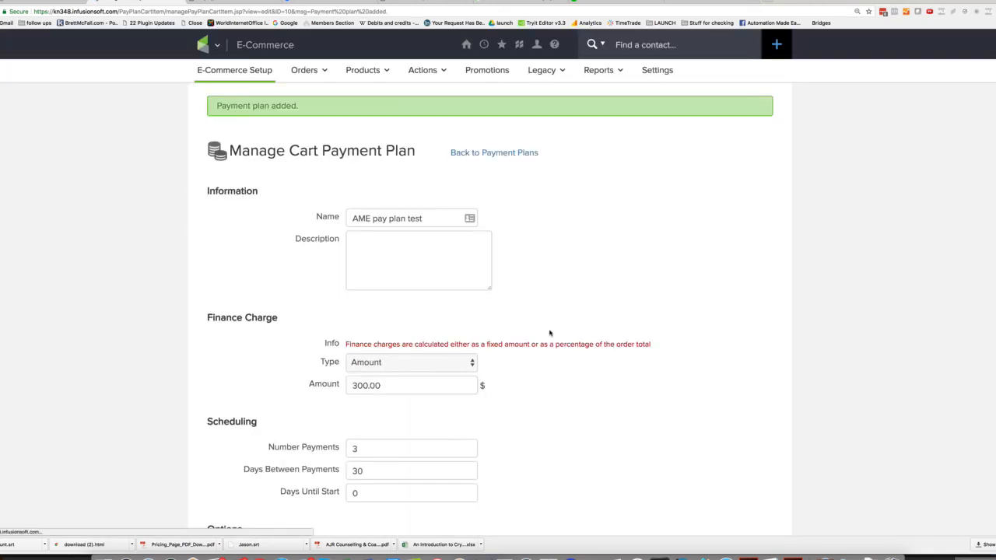
Add a Product/Qty criterion to the saved payment plan and choose the product "Automation Made Easy Subs test".
scroll(610, 324, "down", 6)
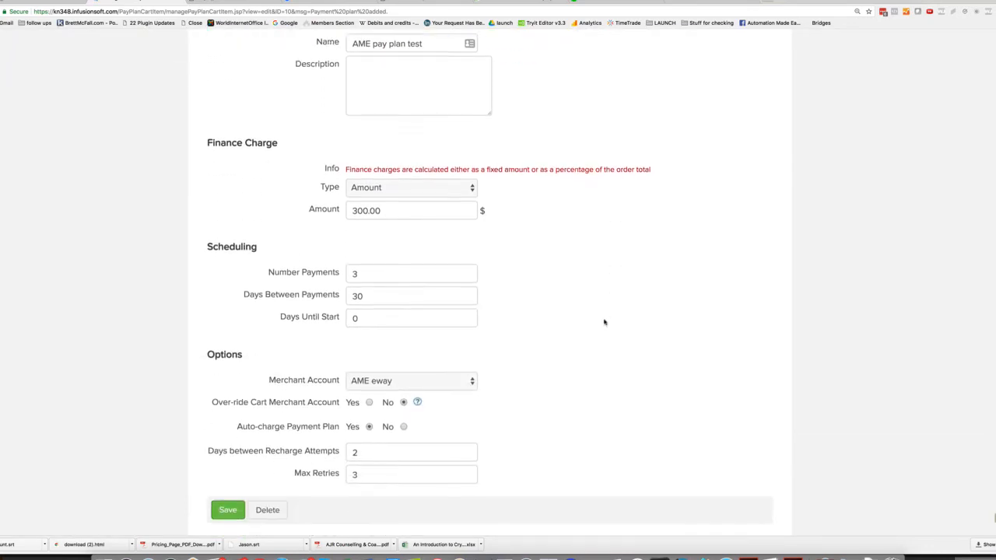
scroll(604, 322, "down", 3)
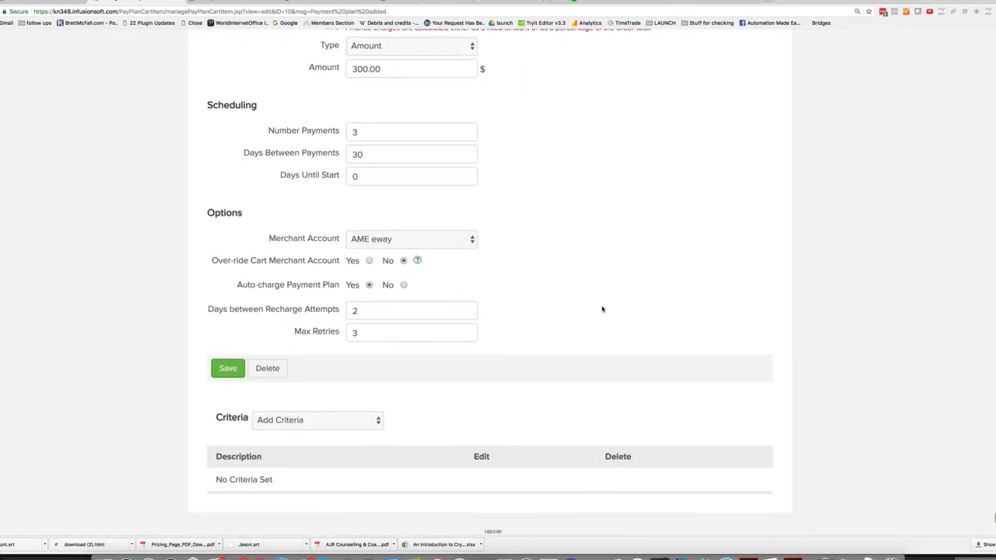
scroll(602, 310, "up", 7)
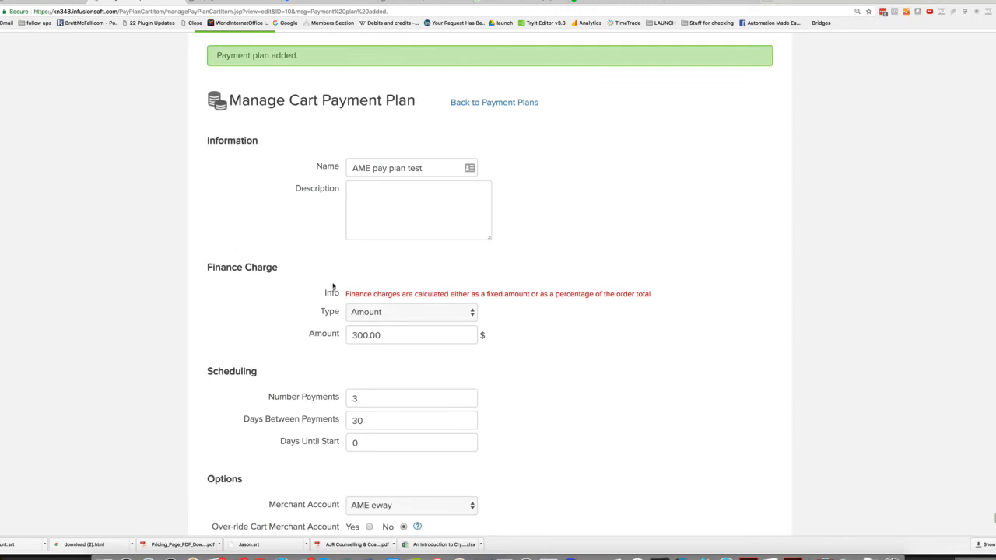
double_click(349, 335)
scroll(532, 370, "down", 3)
scroll(532, 370, "down", 2)
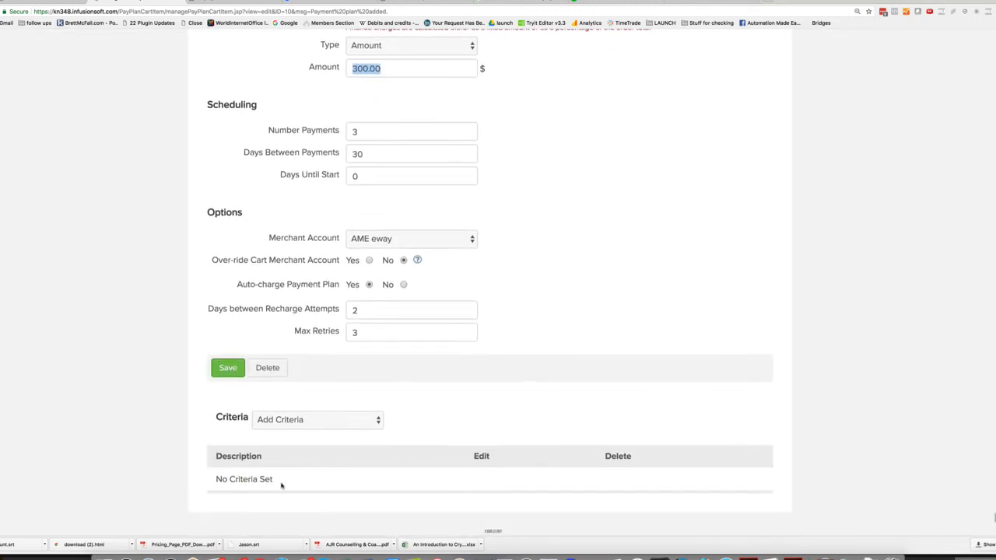
left_click(341, 422)
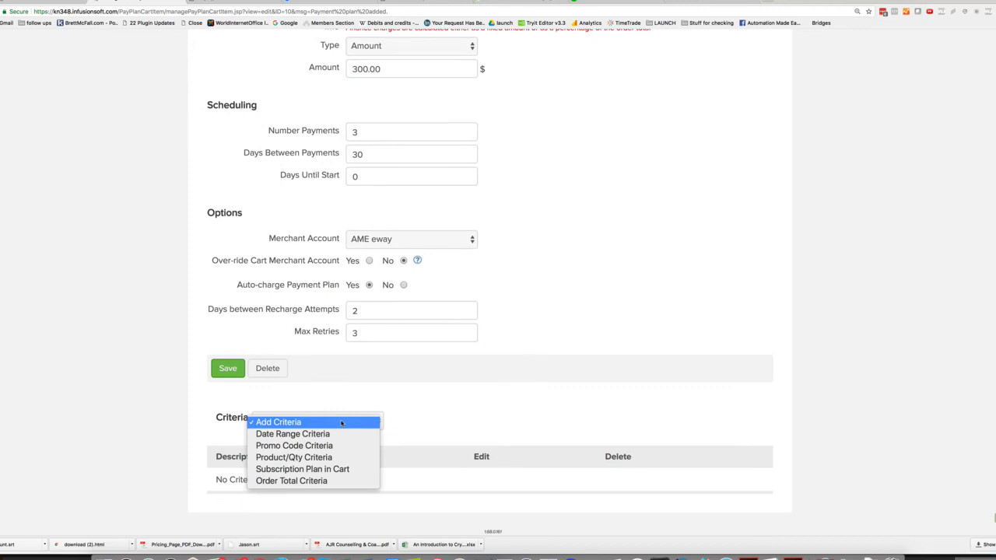
left_click(317, 461)
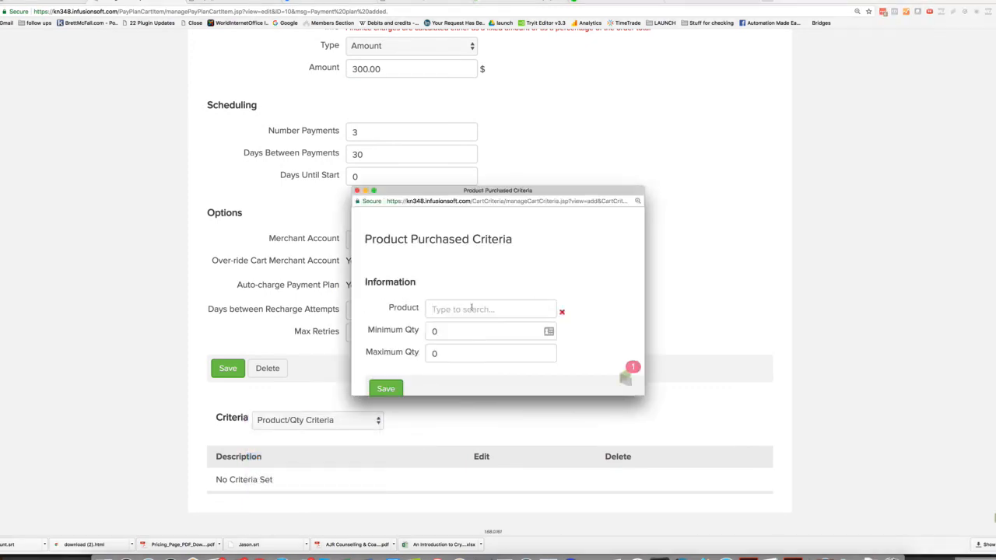
type("test")
scroll(510, 342, "down", 2)
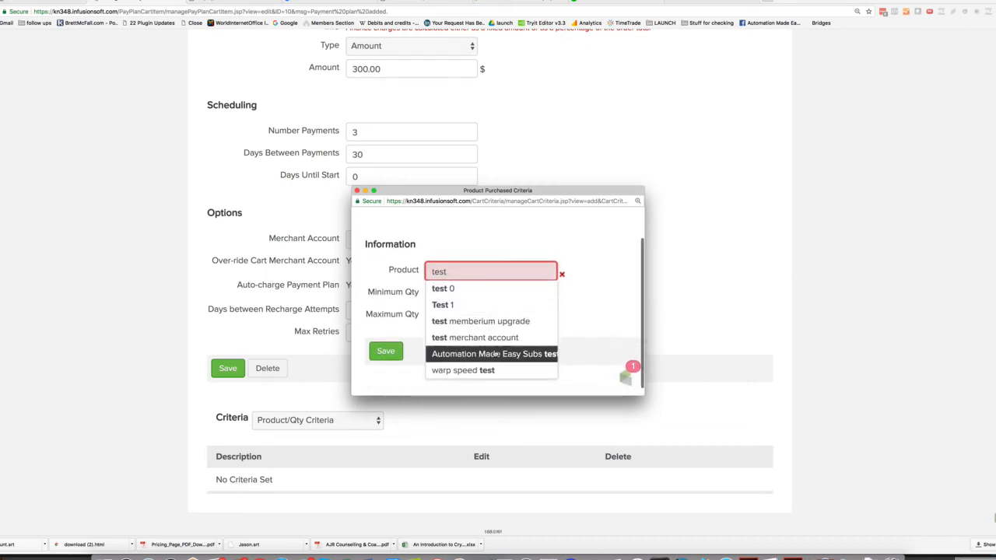
left_click(525, 356)
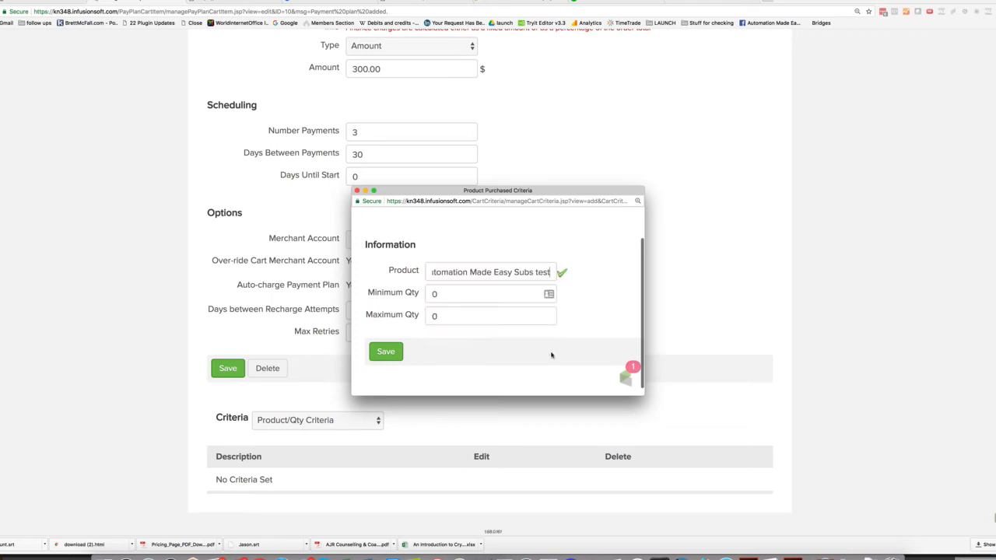
Set the product criterion's minimum and maximum quantity to 1 and save the criterion.
key("Tab")
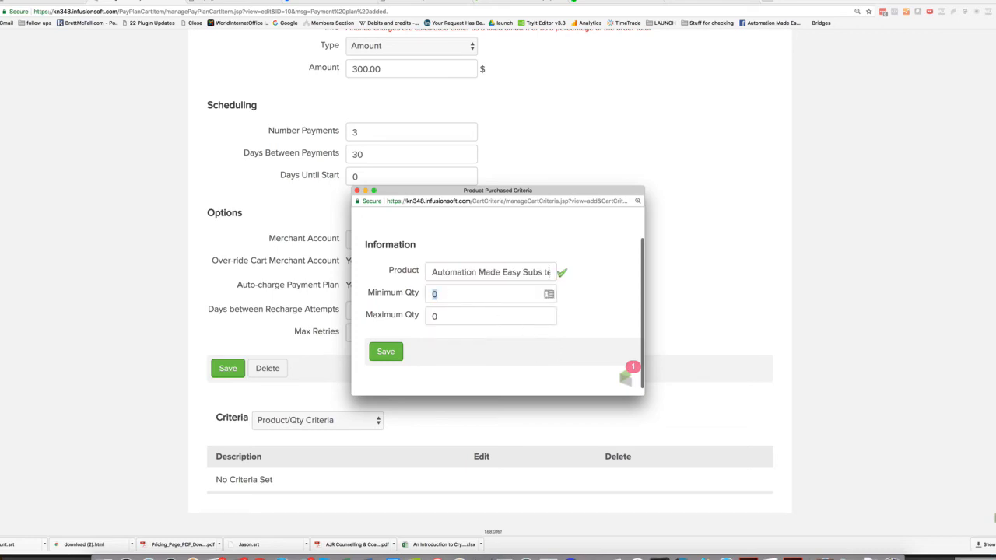
type("1")
left_click(446, 309)
left_click_drag(450, 317, 408, 319)
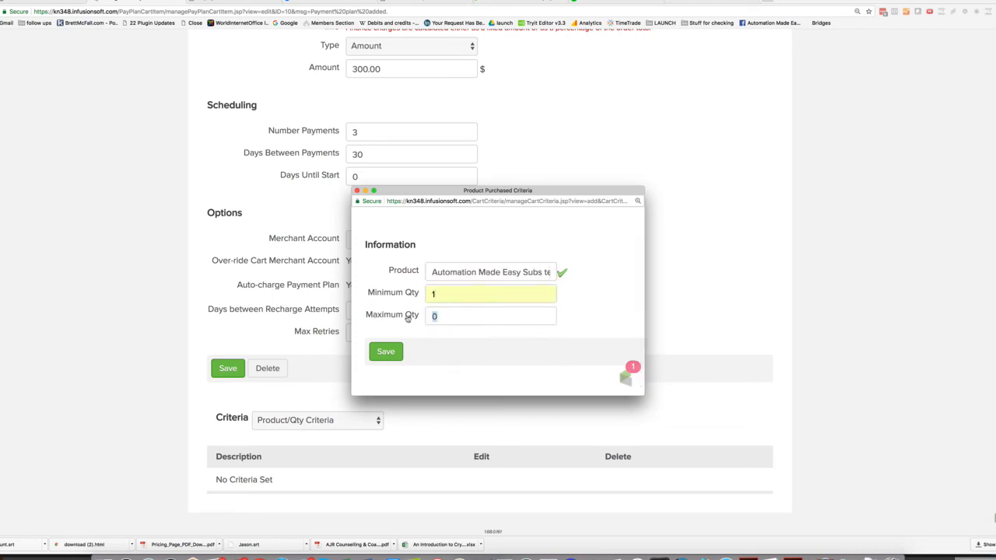
type("1")
left_click(391, 354)
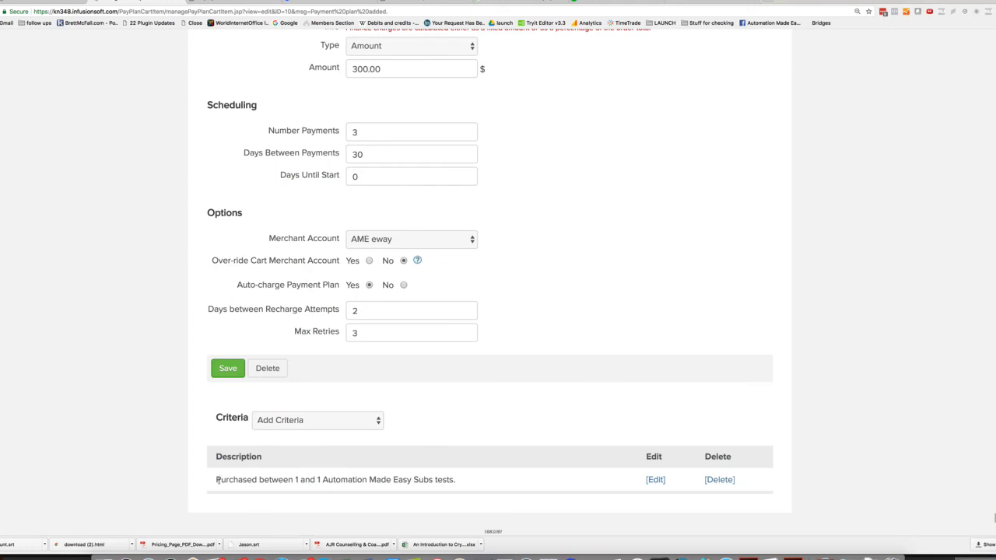
Review the payment plan's purchase criterion, finance charge amount and number of payments.
left_click_drag(216, 482, 322, 482)
left_click(341, 481)
left_click(465, 482)
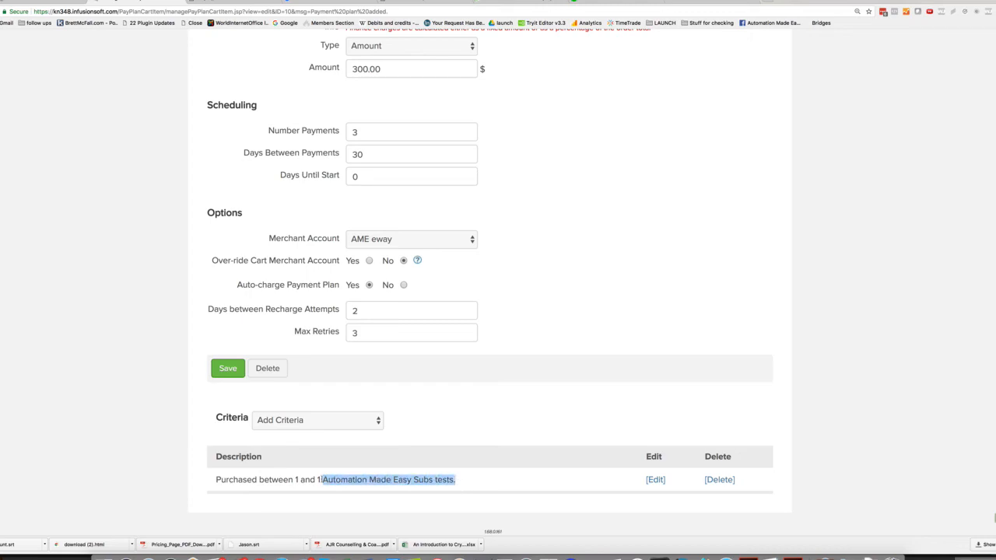
scroll(354, 287, "up", 3)
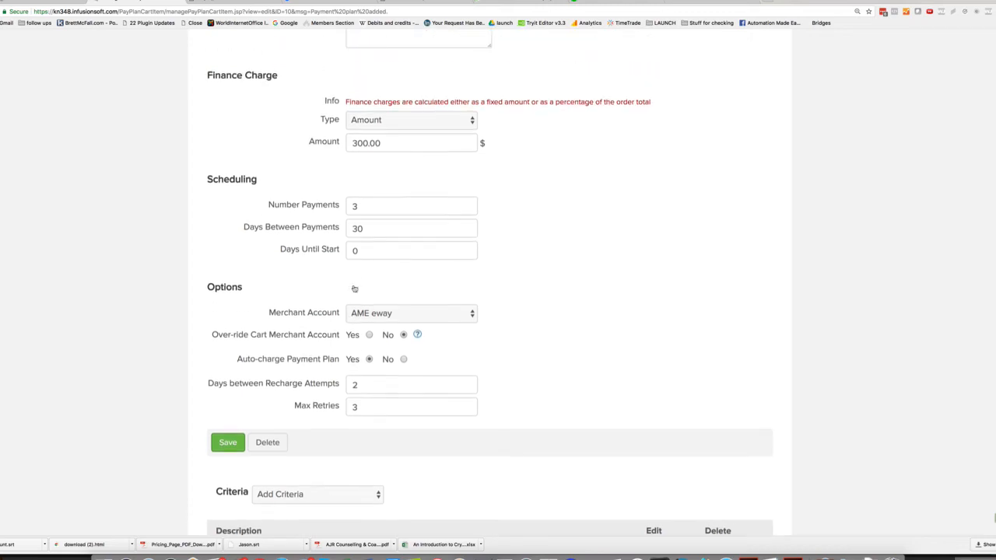
left_click_drag(389, 158, 346, 159)
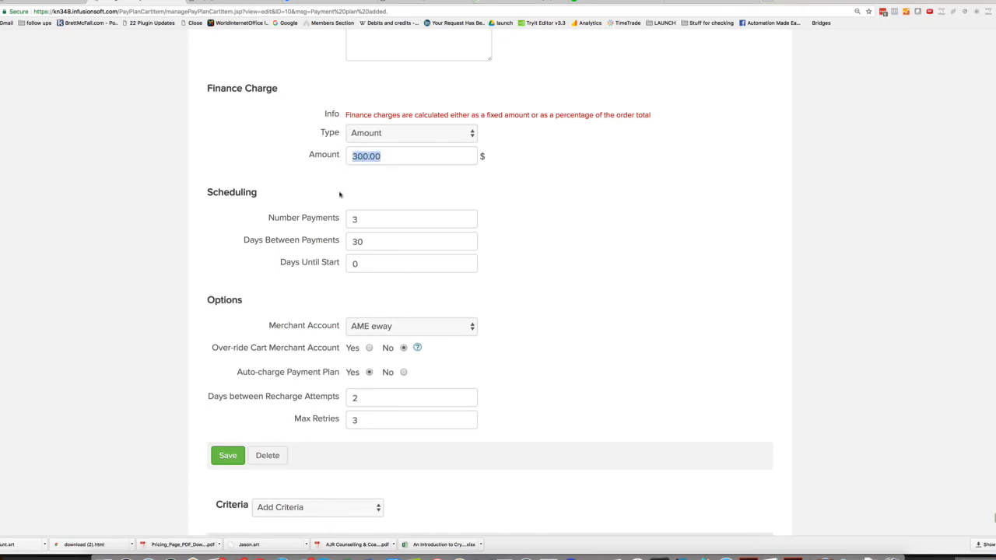
left_click_drag(366, 220, 351, 220)
key("Tab")
key("shift+Tab")
scroll(582, 231, "up", 5)
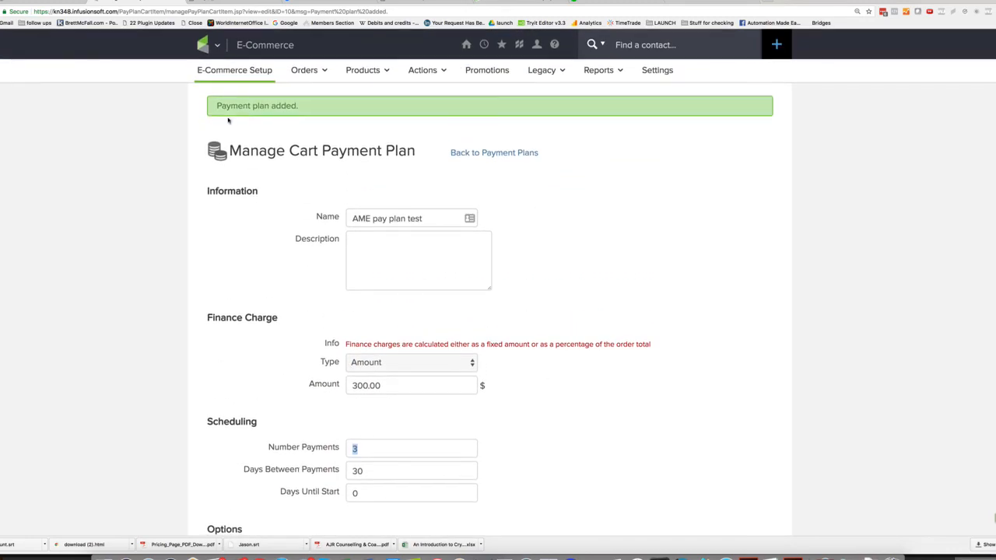
Create a new order form named "PP test" from the order forms in the e-commerce setup.
mouse_move(208, 46)
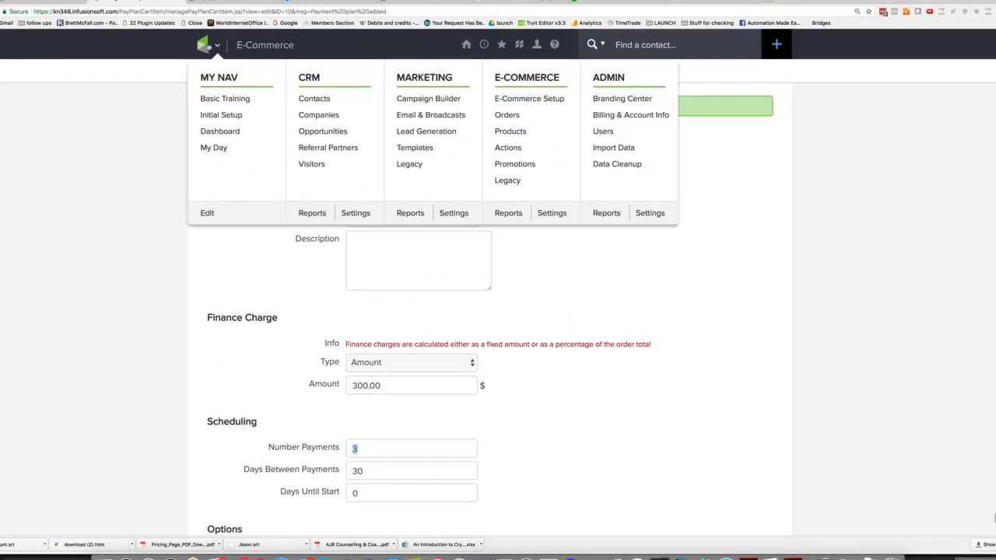
left_click(543, 100)
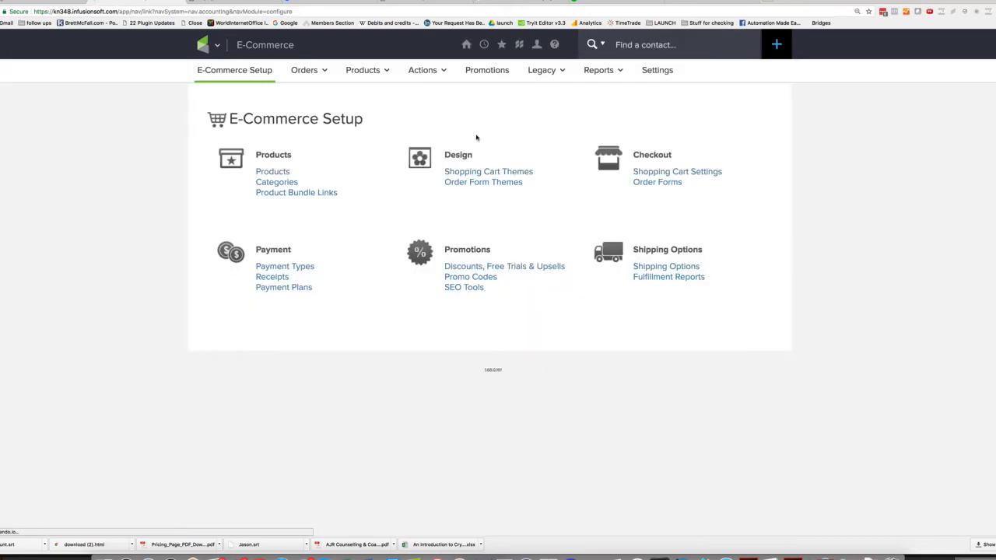
left_click(667, 187)
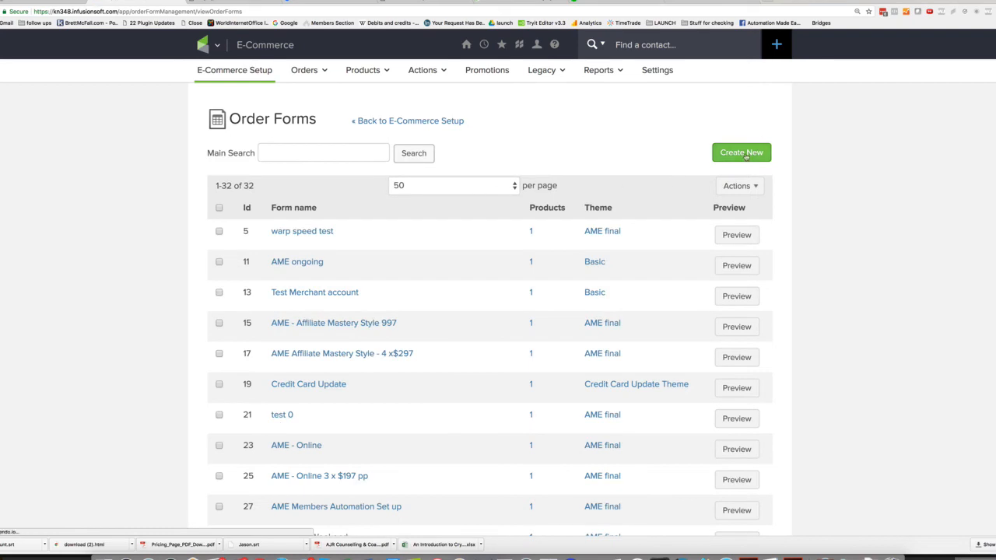
left_click(741, 153)
type("P")
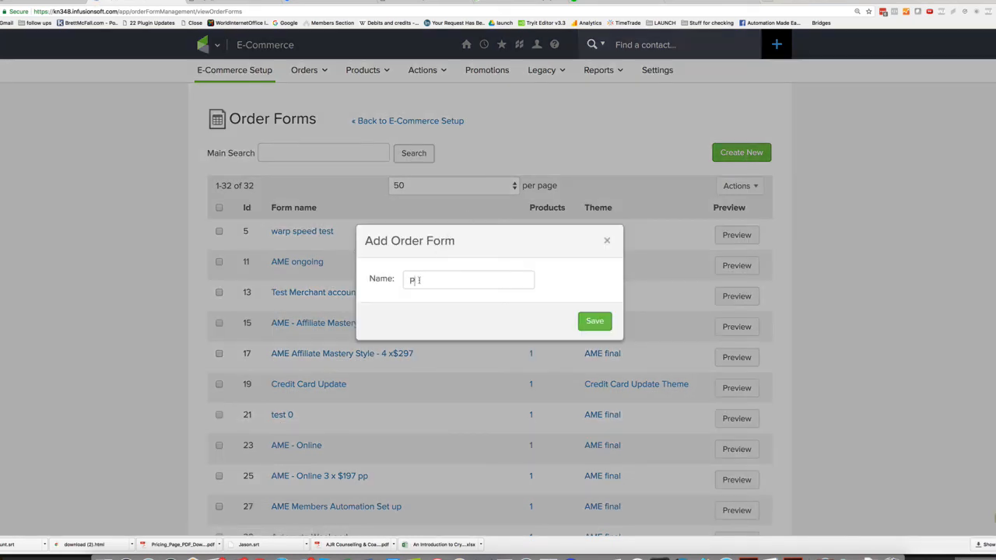
type("P test")
key("Return")
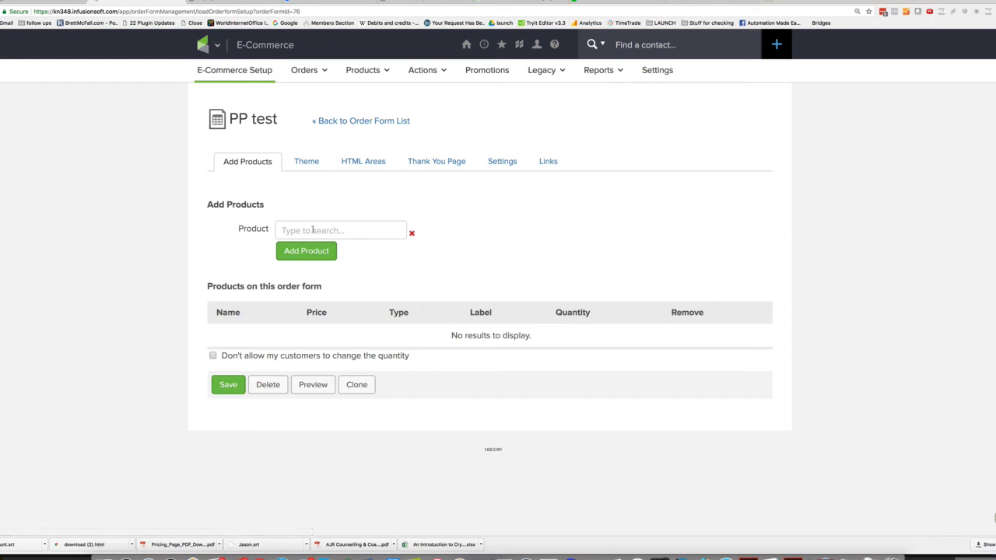
Add "Automation Made Easy Subs test" to the order form, sold as a one-time product only.
type("sub")
left_click(358, 279)
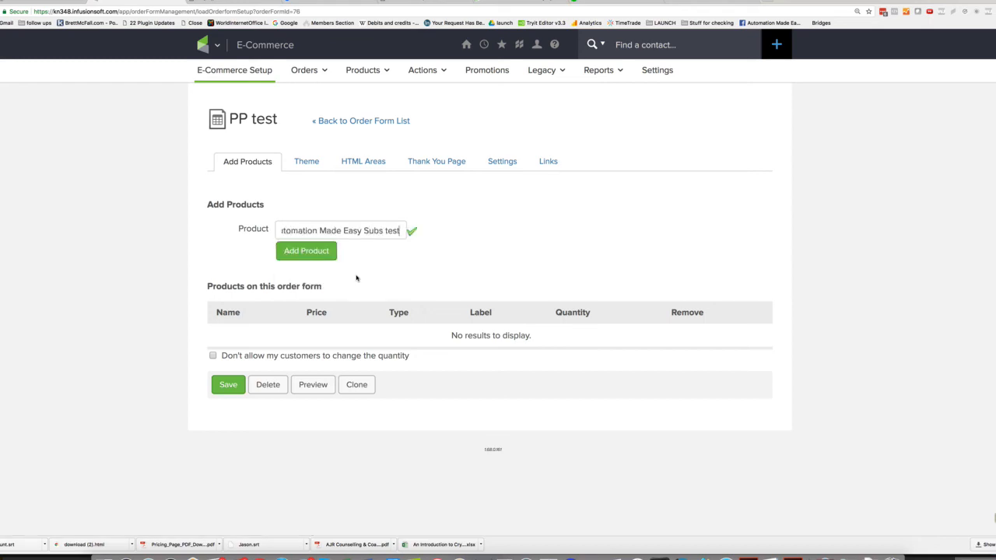
left_click(403, 250)
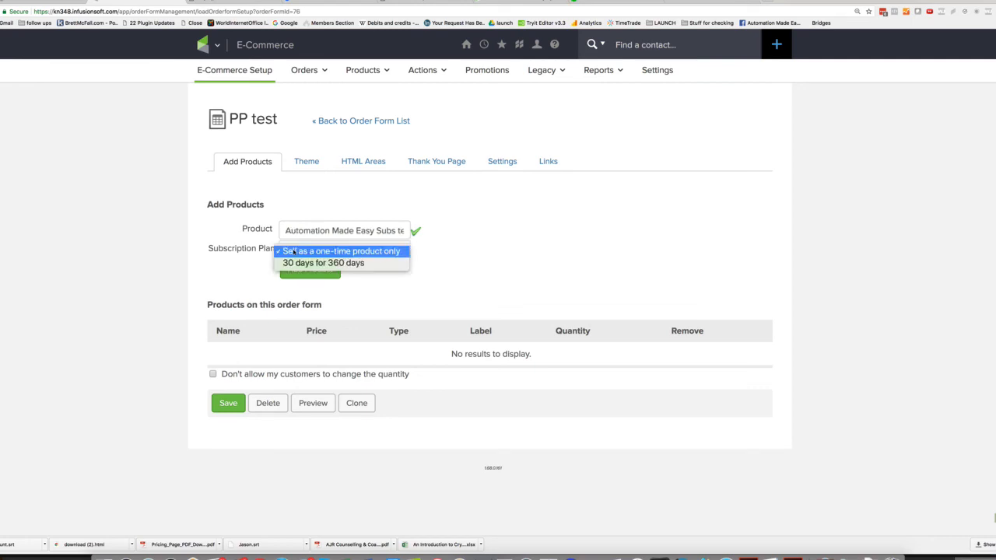
left_click(383, 252)
left_click(319, 273)
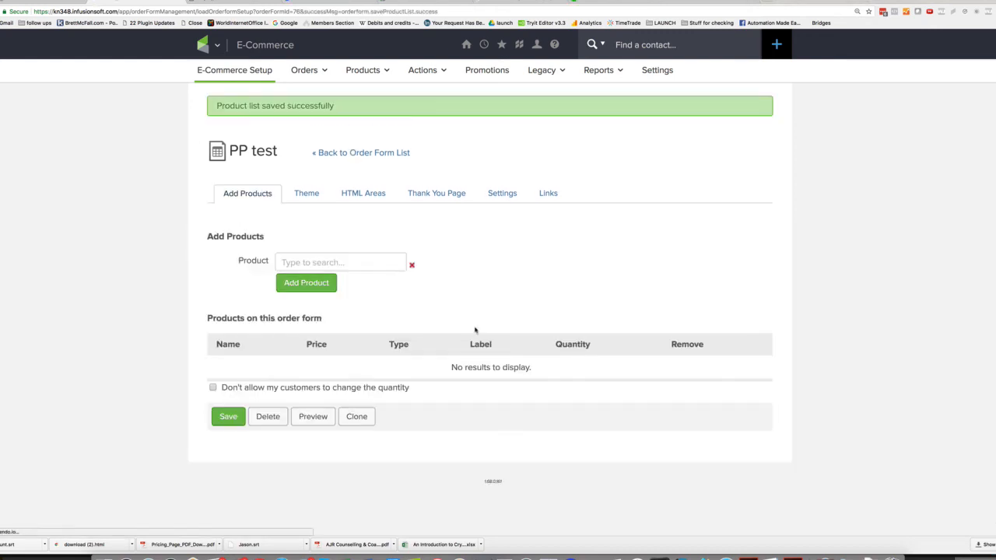
Preview the order form, choose the plan with 3 payments, and examine its payment schedule and finance charge.
left_click(314, 417)
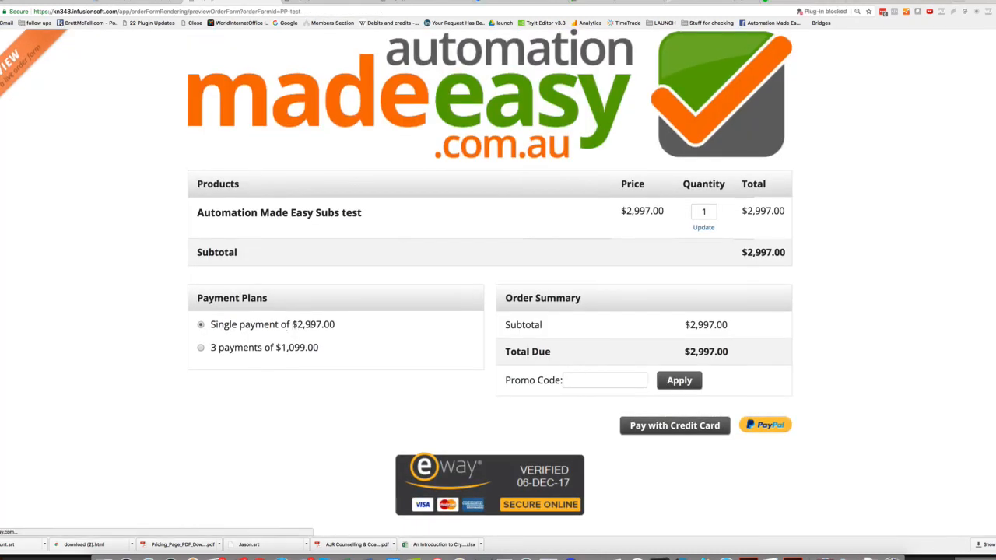
left_click_drag(296, 325, 339, 324)
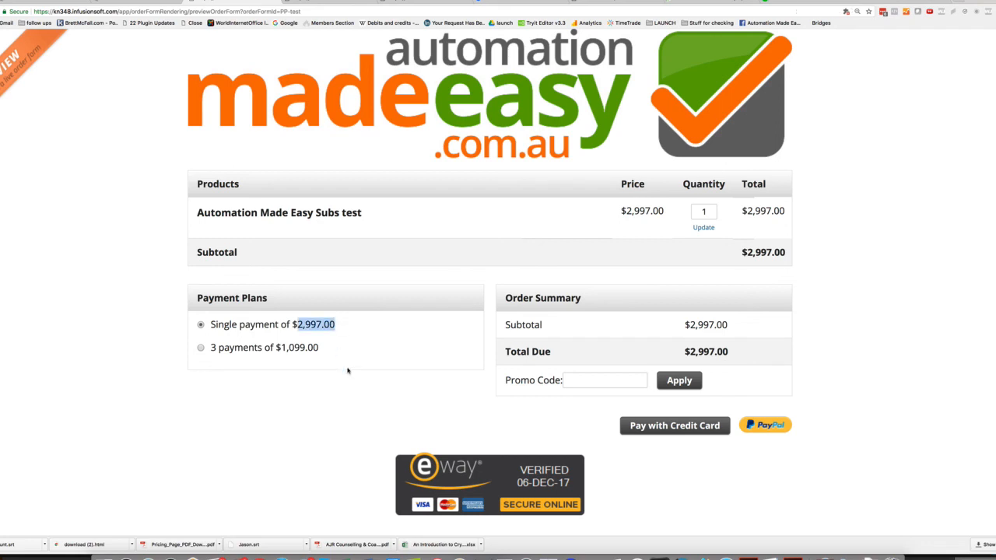
left_click(200, 349)
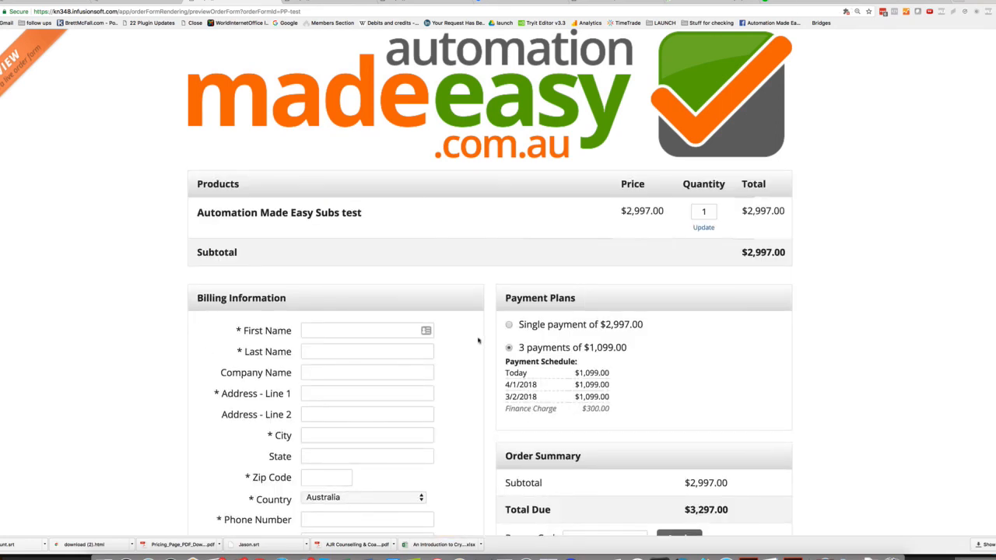
scroll(478, 341, "down", 3)
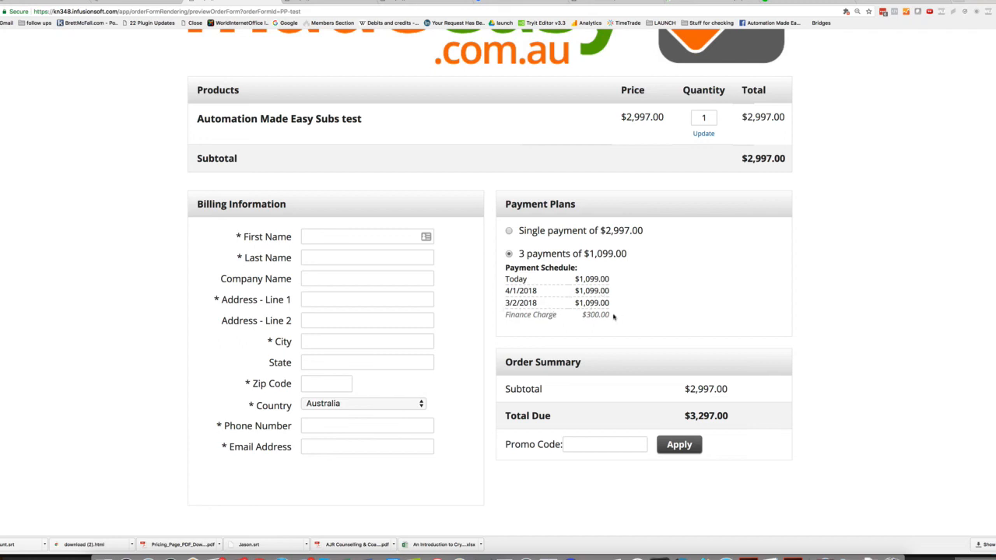
left_click_drag(613, 316, 516, 333)
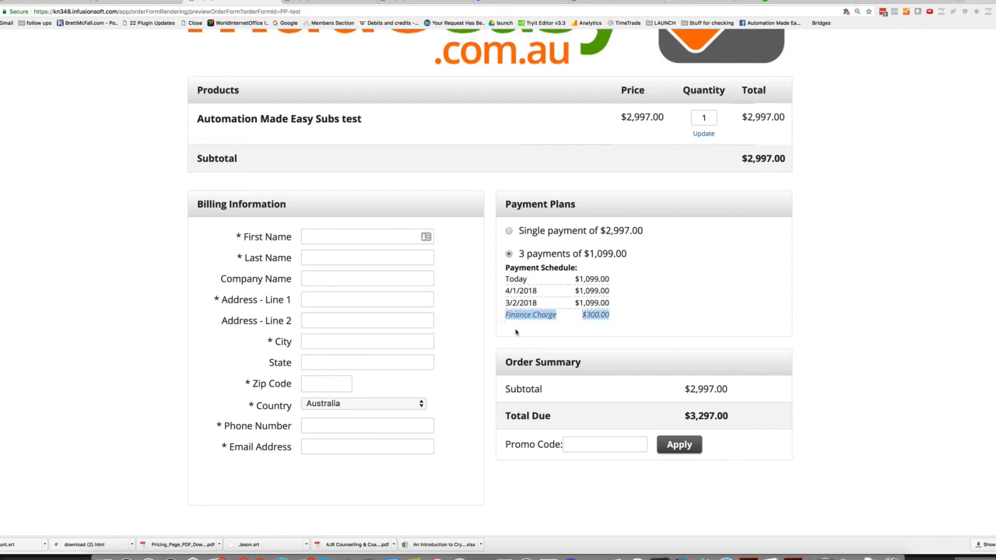